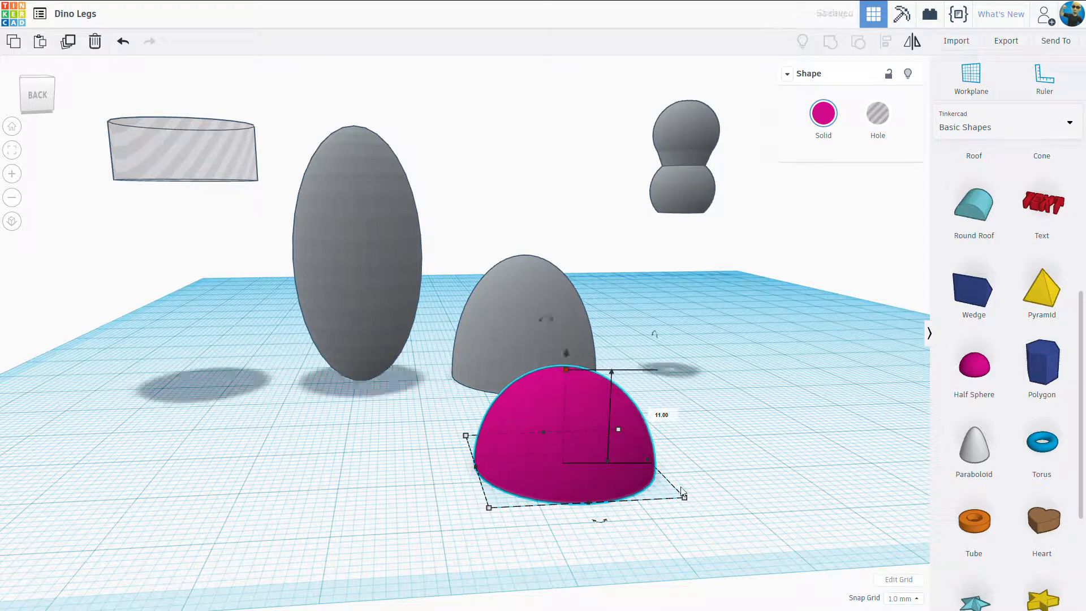
# Delete the pink half sphere in front of the grey dome.
pyautogui.moveTo(684, 498); pyautogui.dragTo(638, 485)
pyautogui.press('Delete')
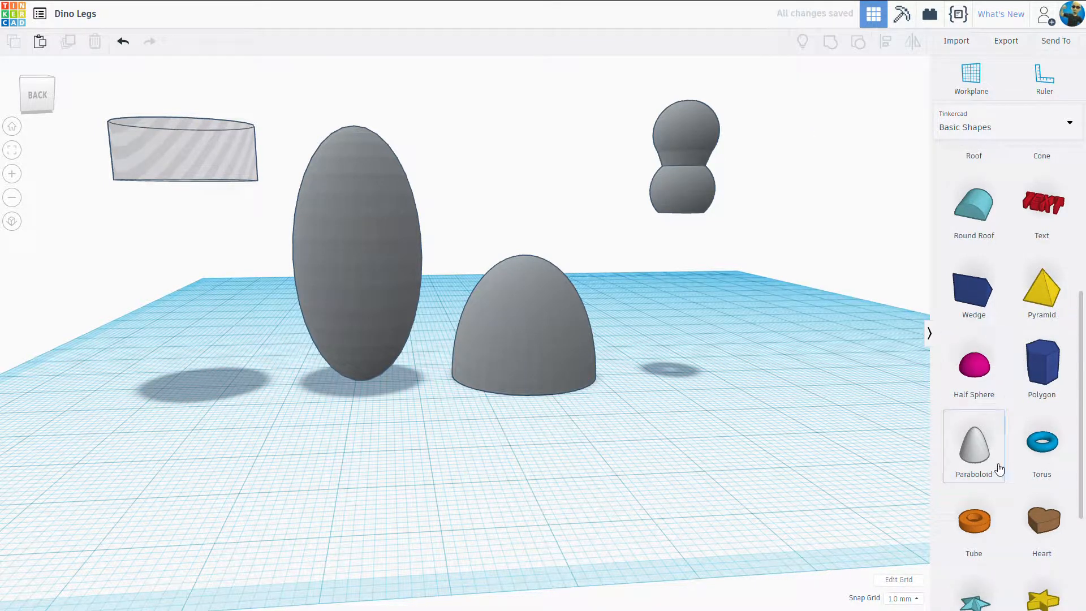
# Add a sphere in front of the existing shapes, stretch it into a tall ellipsoid and colour it grey.
pyautogui.scroll(-2, 995, 465)
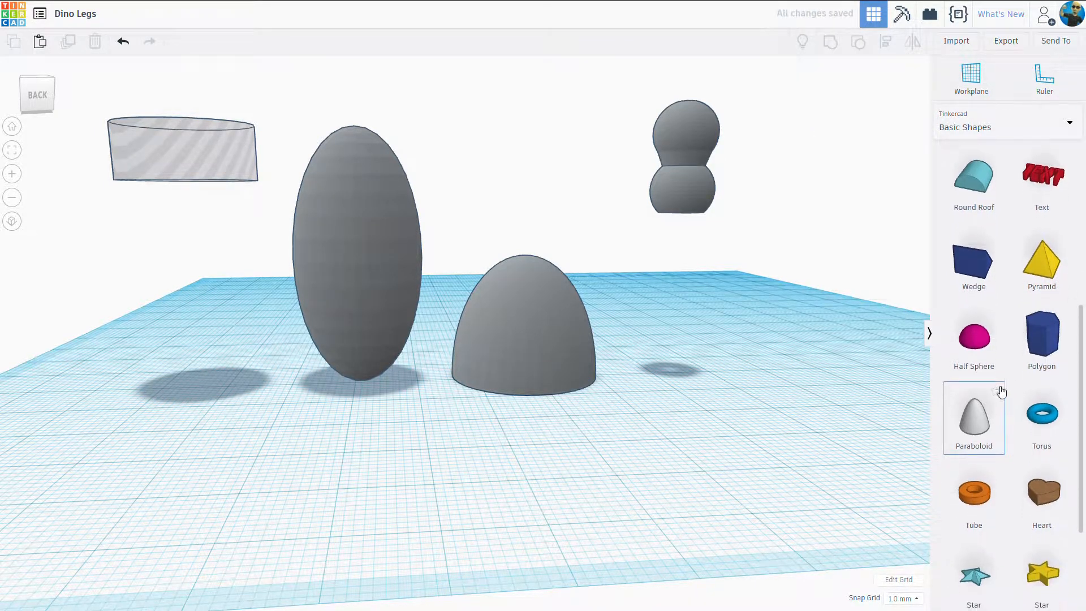
pyautogui.scroll(5, 983, 257)
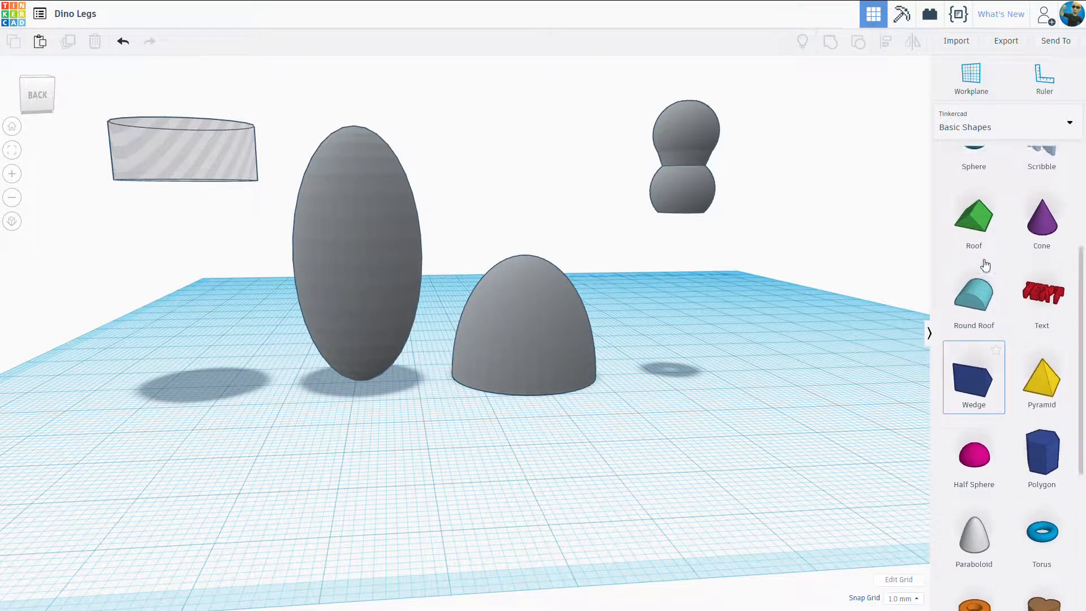
pyautogui.moveTo(980, 250); pyautogui.dragTo(378, 471)
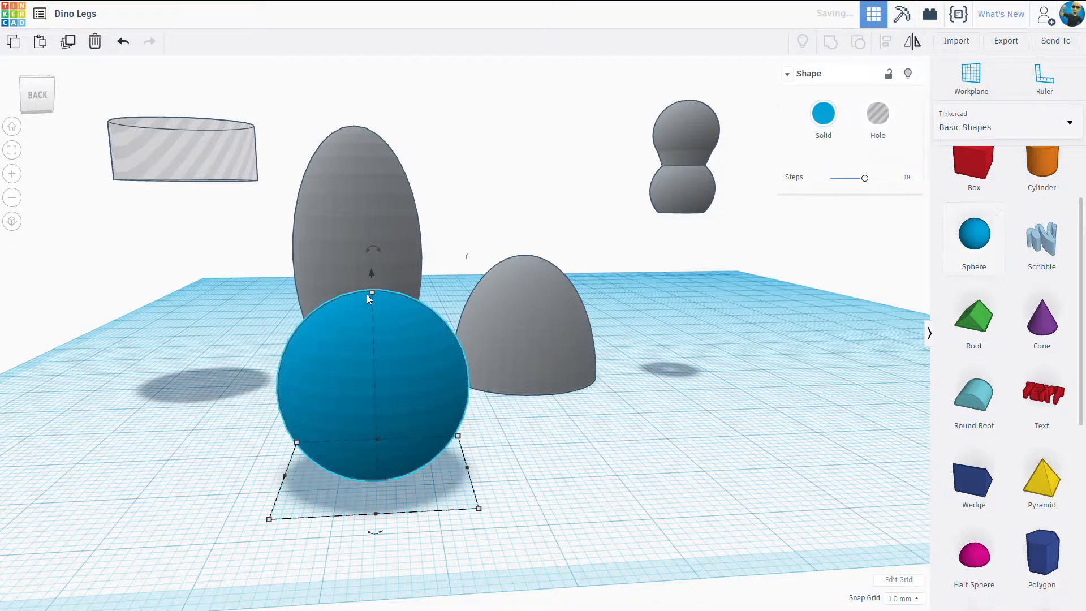
pyautogui.moveTo(372, 293); pyautogui.dragTo(361, 162)
pyautogui.press('f')
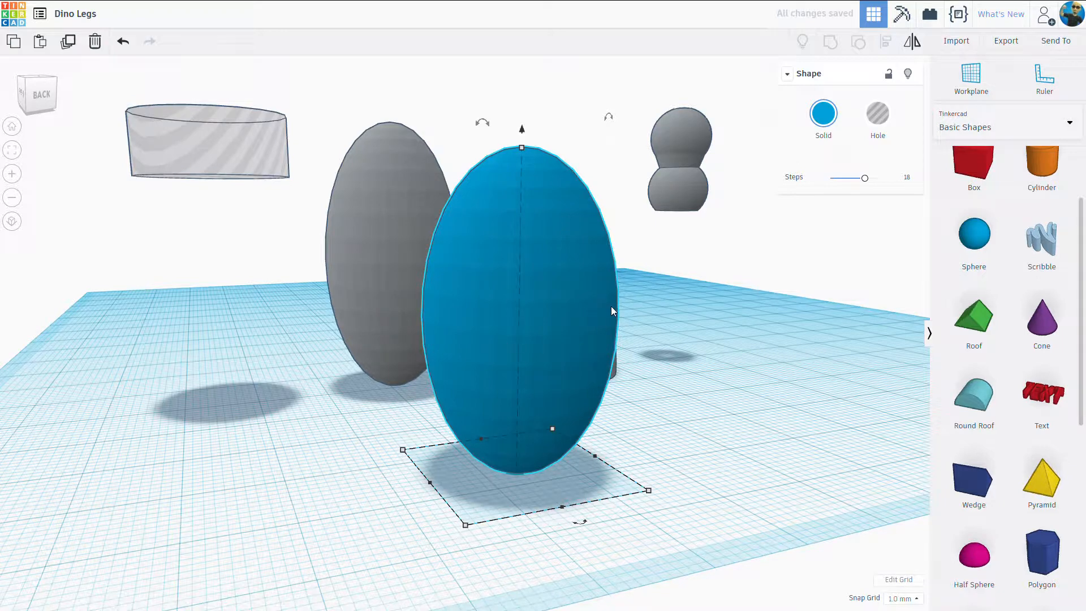
pyautogui.click(823, 114)
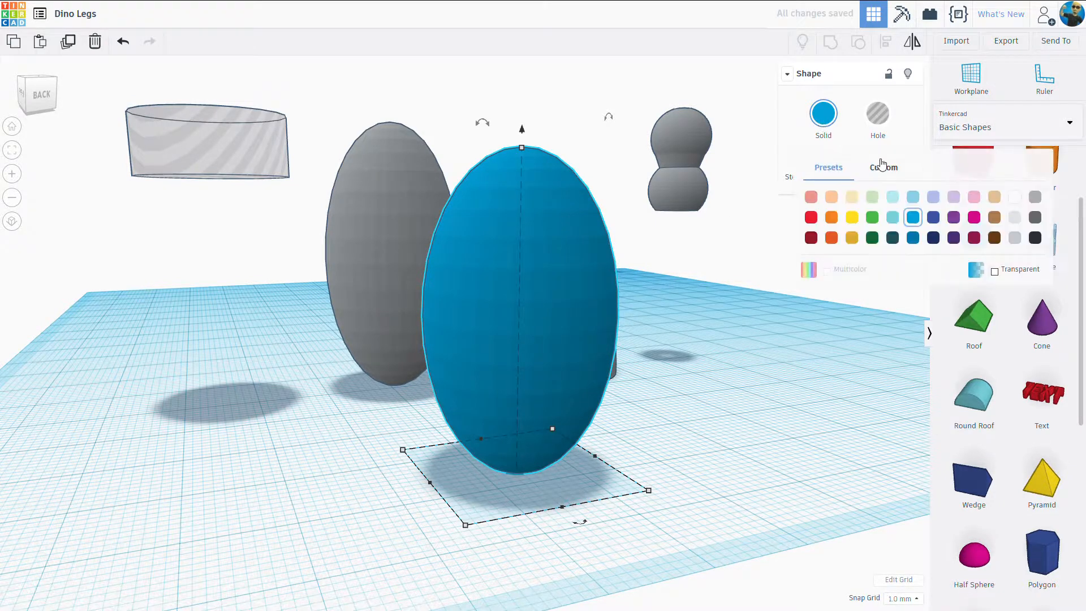
pyautogui.click(1033, 216)
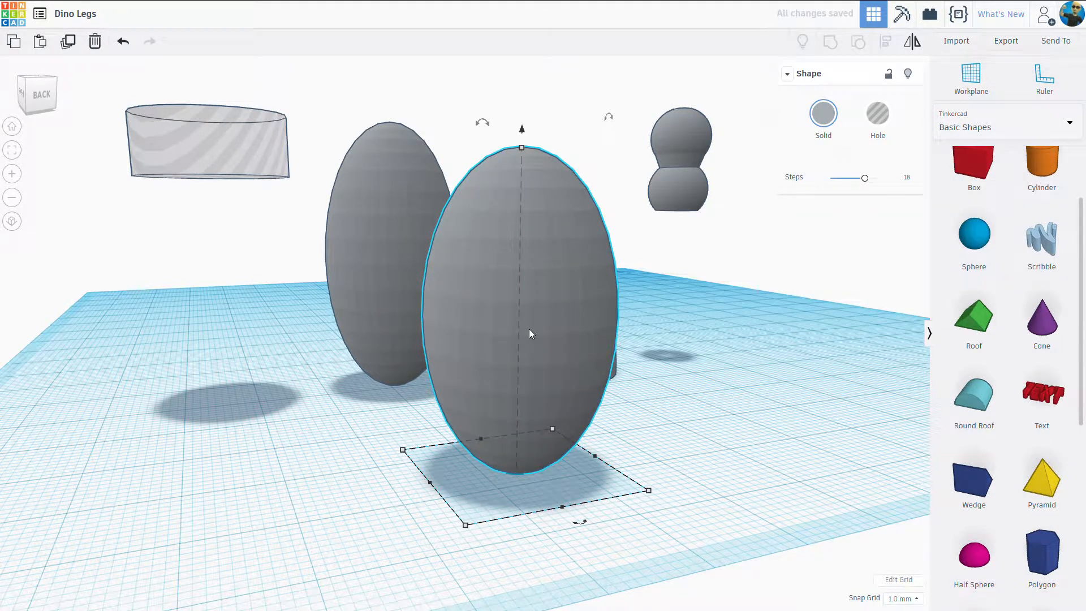
# Lower the new grey ellipsoid and remove it from the workplane.
pyautogui.hotkey('ctrl', 'Down')
pyautogui.hotkey('ctrl', 'Down')
pyautogui.hotkey('ctrl', 'Down')
pyautogui.hotkey('ctrl', 'Down')
pyautogui.hotkey('ctrl', 'Down')
pyautogui.click(656, 419)
pyautogui.moveTo(619, 442); pyautogui.dragTo(742, 415, button='right')
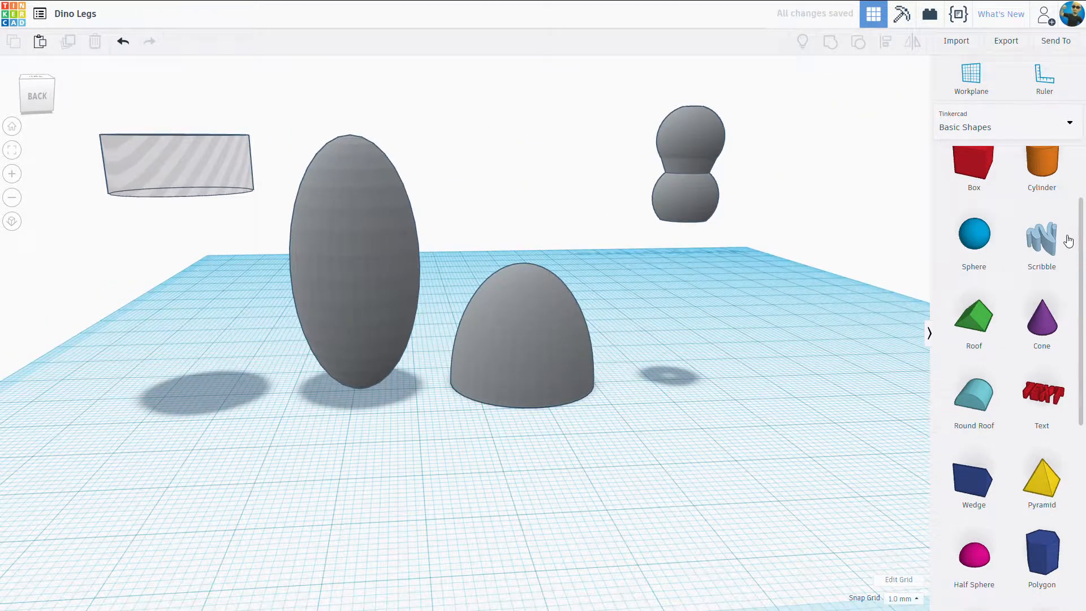
# Try a cylinder hole raised 31 mm in front of the existing cylinder hole, and delete it.
pyautogui.scroll(2, 1068, 240)
pyautogui.moveTo(1042, 187); pyautogui.dragTo(515, 339)
pyautogui.moveTo(362, 363); pyautogui.dragTo(155, 461)
pyautogui.moveTo(147, 371); pyautogui.dragTo(155, 133)
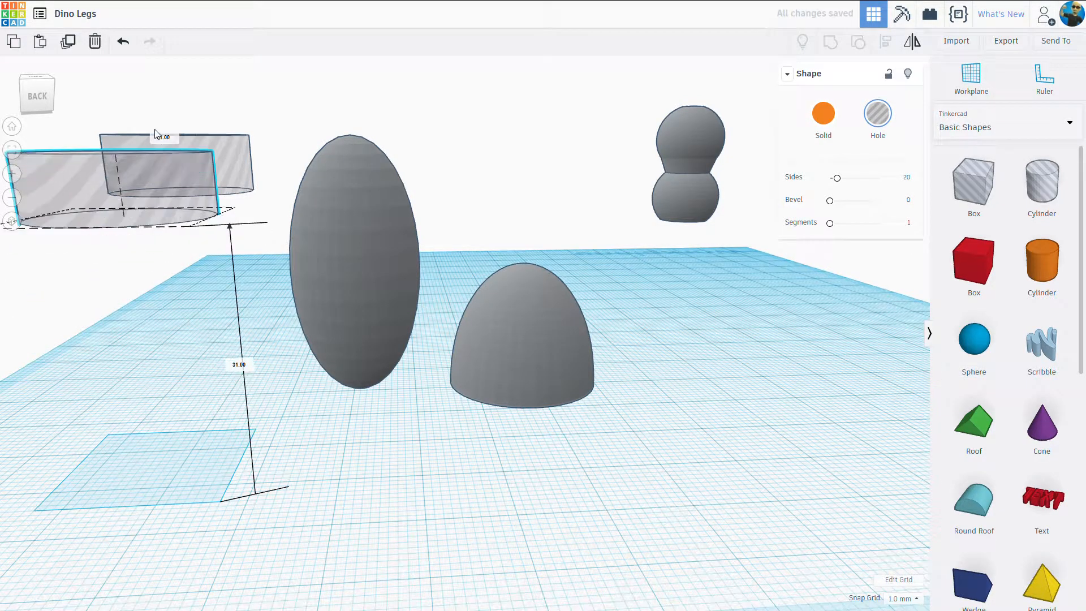
pyautogui.moveTo(328, 346); pyautogui.dragTo(272, 313, button='right')
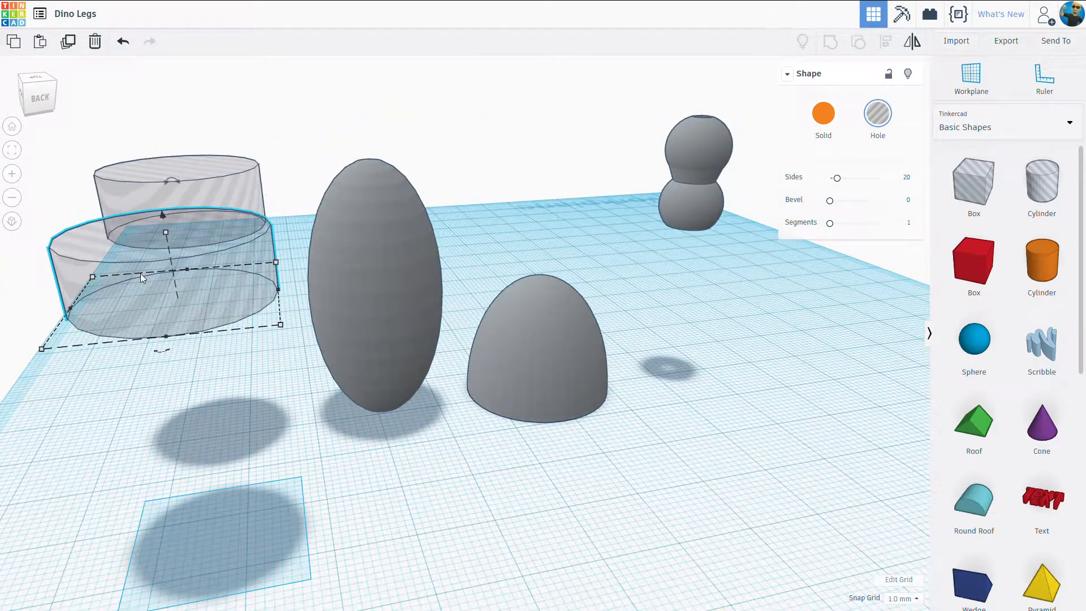
pyautogui.press('Delete')
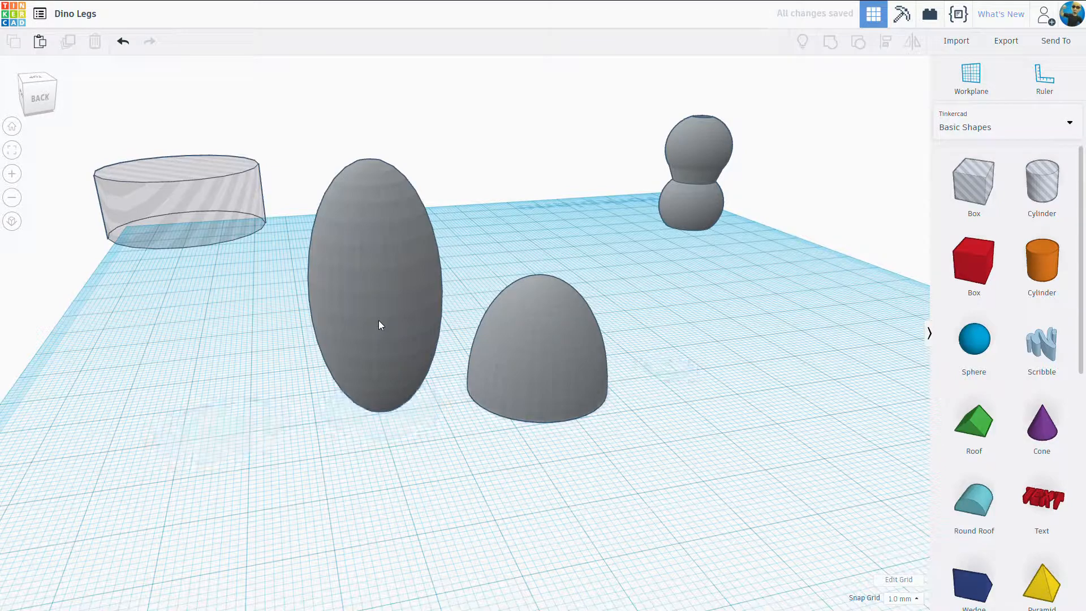
# Move the tall grey ellipsoid sideways until it stands inside the grey dome.
pyautogui.click(379, 320)
pyautogui.moveTo(485, 514); pyautogui.dragTo(447, 505, button='right')
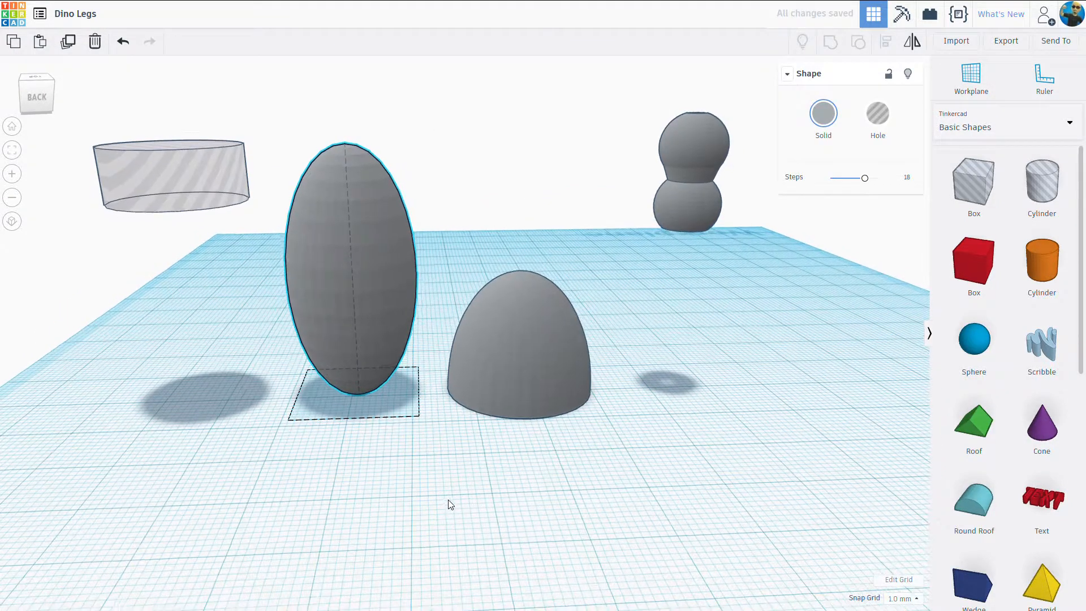
pyautogui.press('Right')
pyautogui.press('Right')
pyautogui.press('Right')
pyautogui.press('Right')
pyautogui.press('Right')
pyautogui.press('Right')
pyautogui.press('Right')
pyautogui.press('Right')
pyautogui.press('Right')
pyautogui.press('Right')
pyautogui.press('Right')
pyautogui.press('Right')
pyautogui.press('Right')
pyautogui.press('Right')
pyautogui.press('Right')
pyautogui.press('Right')
pyautogui.press('Right')
pyautogui.press('Right')
pyautogui.press('Right')
pyautogui.press('Right')
pyautogui.press('Right')
pyautogui.press('Right')
pyautogui.press('Right')
pyautogui.press('Right')
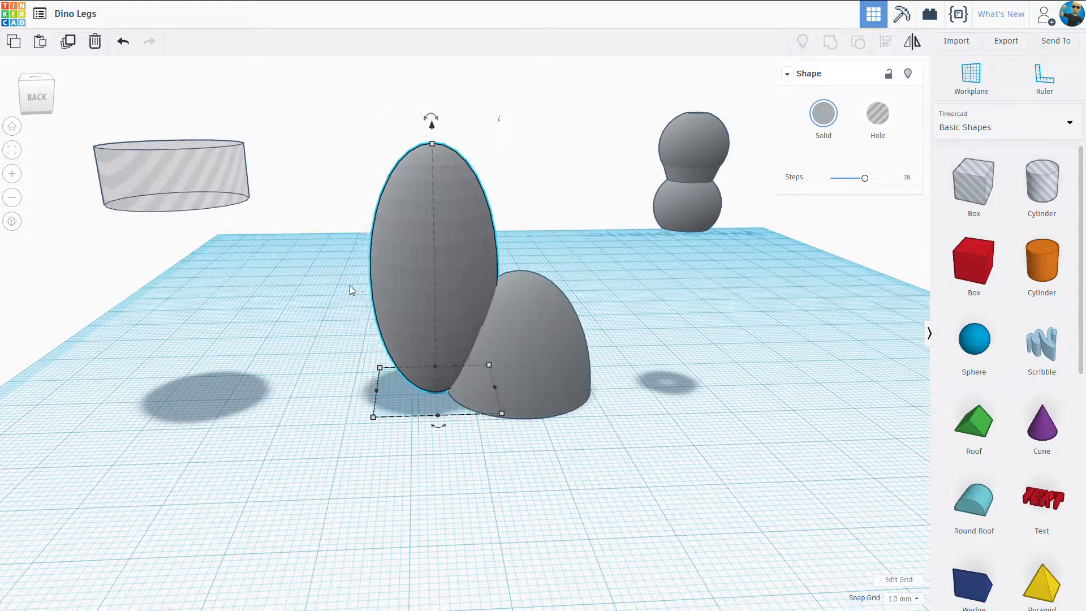
pyautogui.press('Right')
pyautogui.press('Right')
pyautogui.press('Right')
pyautogui.press('Right')
pyautogui.press('Right')
pyautogui.press('Right')
pyautogui.press('Right')
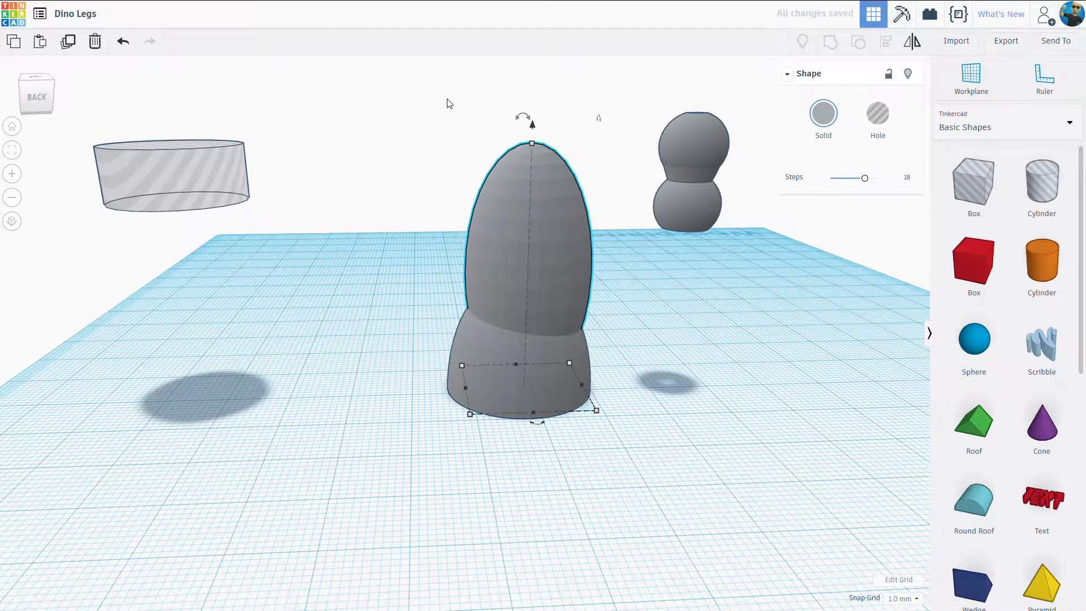
# Move the raised cylinder hole sideways toward the ellipsoid and dome, keeping its height.
pyautogui.press('Tab')
pyautogui.press('Right')
pyautogui.press('Right')
pyautogui.press('Right')
pyautogui.press('Right')
pyautogui.press('Right')
pyautogui.press('Right')
pyautogui.press('Right')
pyautogui.press('Right')
pyautogui.press('Right')
pyautogui.press('Right')
pyautogui.press('Right')
pyautogui.press('Right')
pyautogui.press('Right')
pyautogui.press('Right')
pyautogui.press('Right')
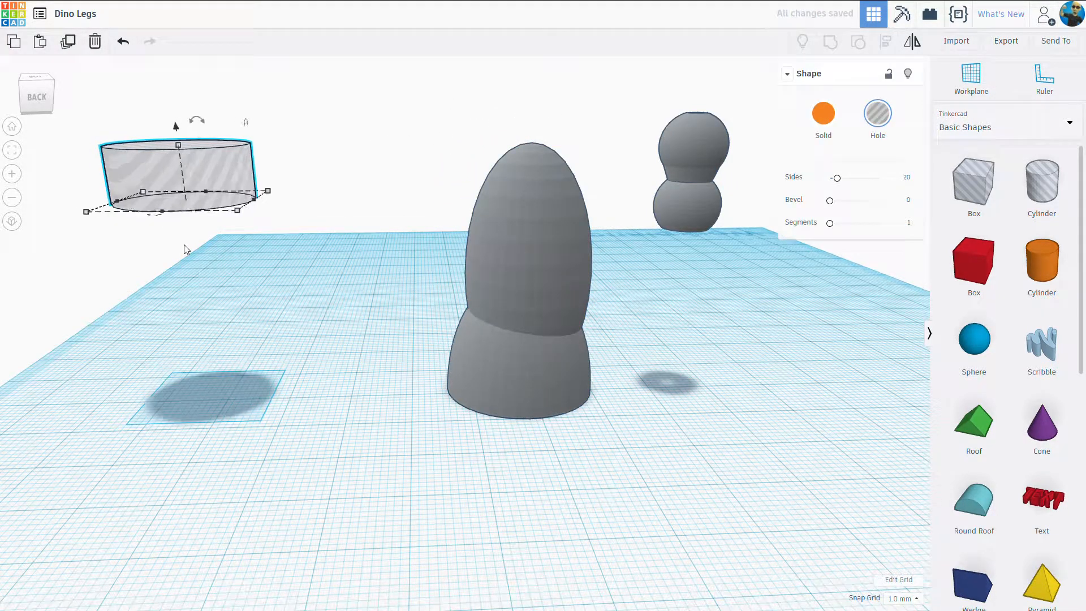
pyautogui.press('Right')
pyautogui.press('Right')
pyautogui.press('Right')
pyautogui.press('Right')
pyautogui.press('Right')
pyautogui.press('Right')
pyautogui.press('Right')
pyautogui.press('Right')
pyautogui.press('Right')
pyautogui.press('Right')
pyautogui.press('Right')
pyautogui.press('Right')
pyautogui.press('Right')
pyautogui.press('Right')
pyautogui.press('Right')
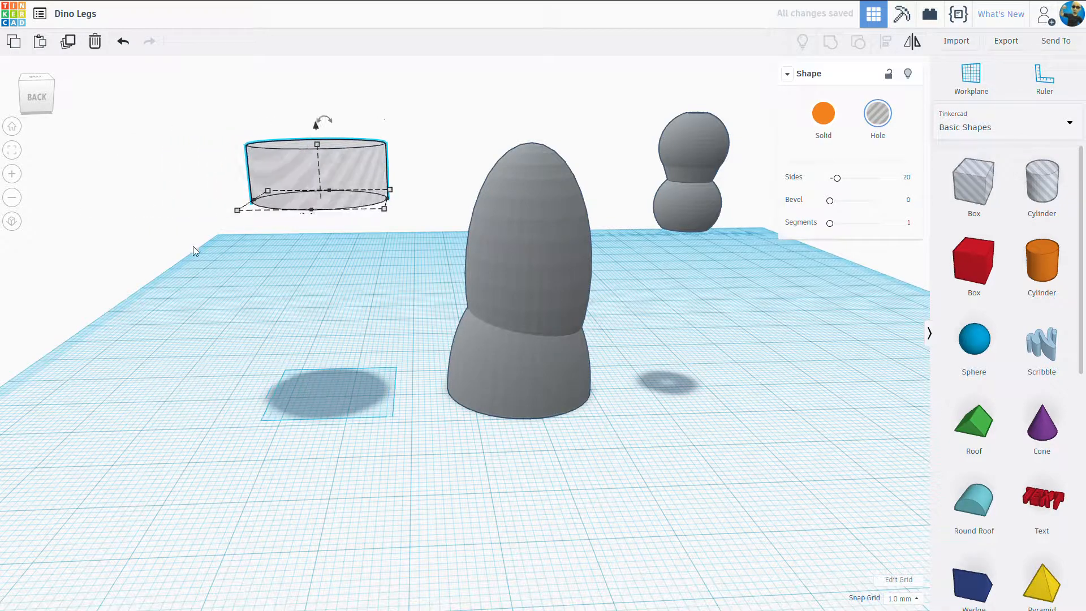
# Select the ellipsoid and dome together and align their centres across the width.
pyautogui.moveTo(441, 114); pyautogui.dragTo(622, 452)
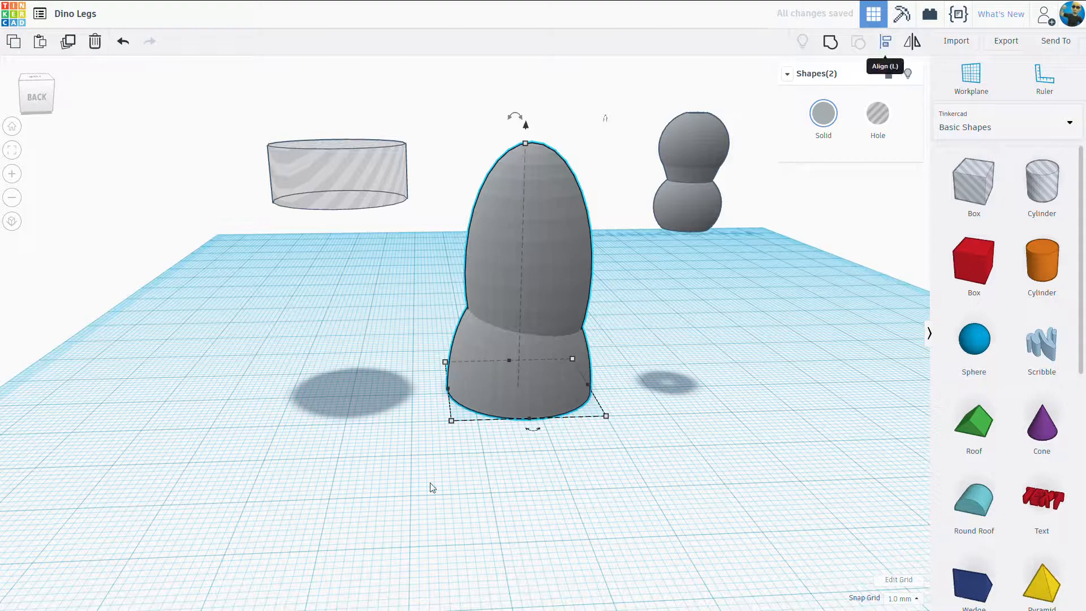
pyautogui.press('l')
pyautogui.click(532, 429)
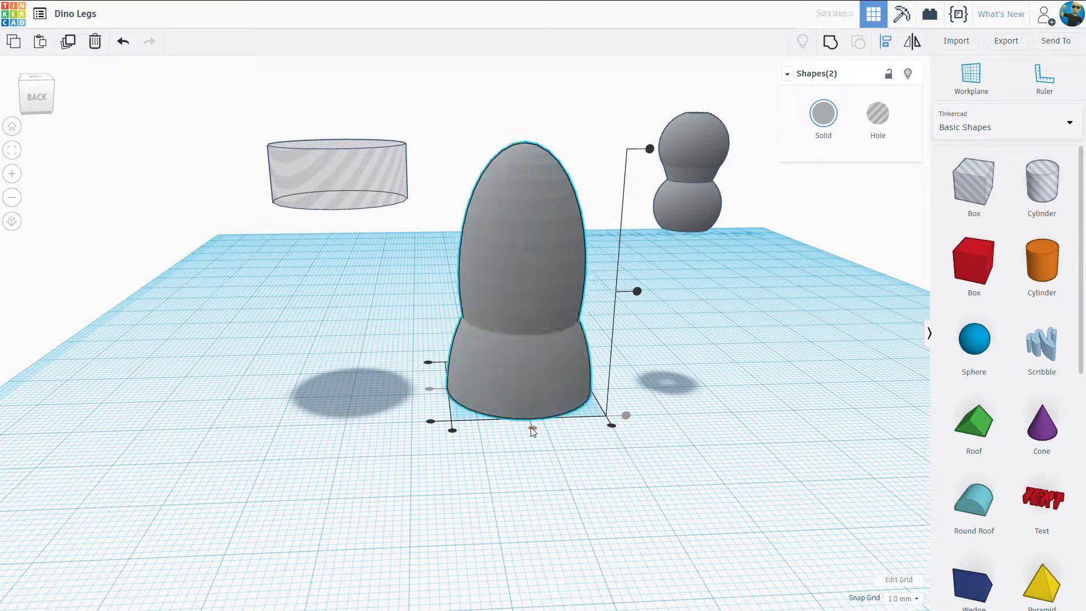
pyautogui.click(535, 471)
# Move the cylinder hole sideways until it covers the upper end of the ellipsoid.
pyautogui.click(310, 201)
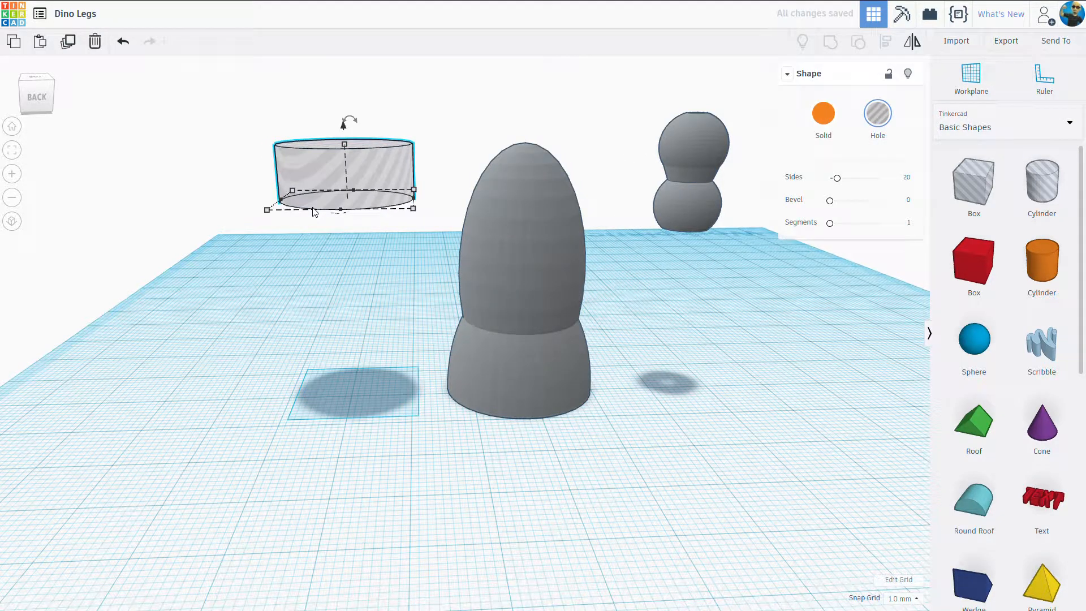
pyautogui.press('Right')
pyautogui.press('Right')
pyautogui.press('Right')
pyautogui.press('Right')
pyautogui.press('Right')
pyautogui.press('Right')
pyautogui.press('Right')
pyautogui.press('Right')
pyautogui.press('Right')
pyautogui.press('Right')
pyautogui.press('Right')
pyautogui.press('Right')
pyautogui.press('Right')
pyautogui.press('Right')
pyautogui.press('Right')
pyautogui.press('Right')
pyautogui.press('Right')
pyautogui.press('Right')
pyautogui.press('Right')
pyautogui.press('Right')
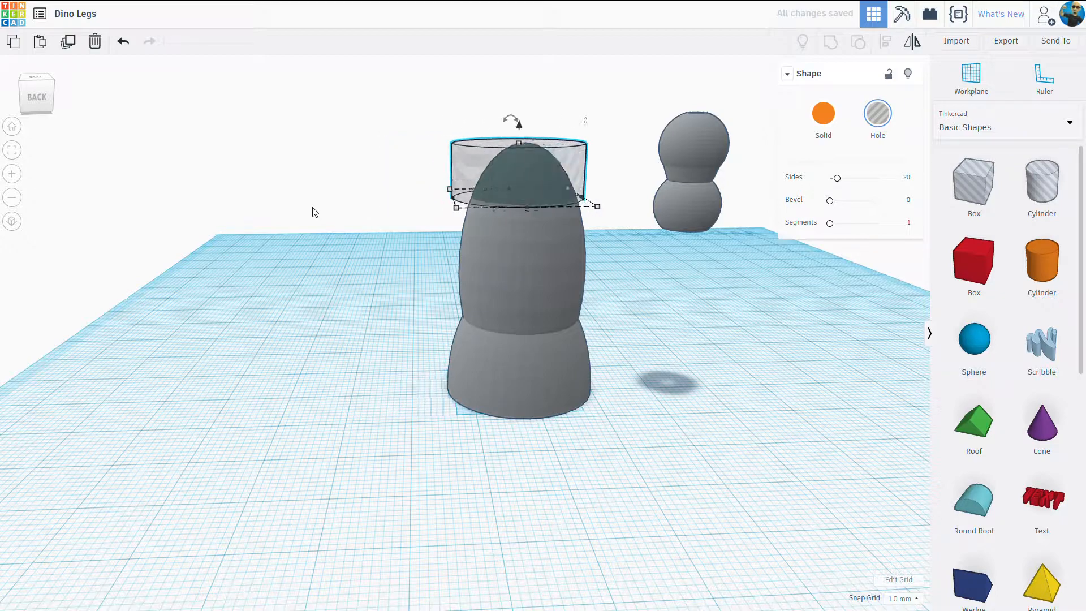
# Align the cylinder hole, ellipsoid and dome on a common centre across the width.
pyautogui.moveTo(411, 106); pyautogui.dragTo(619, 438)
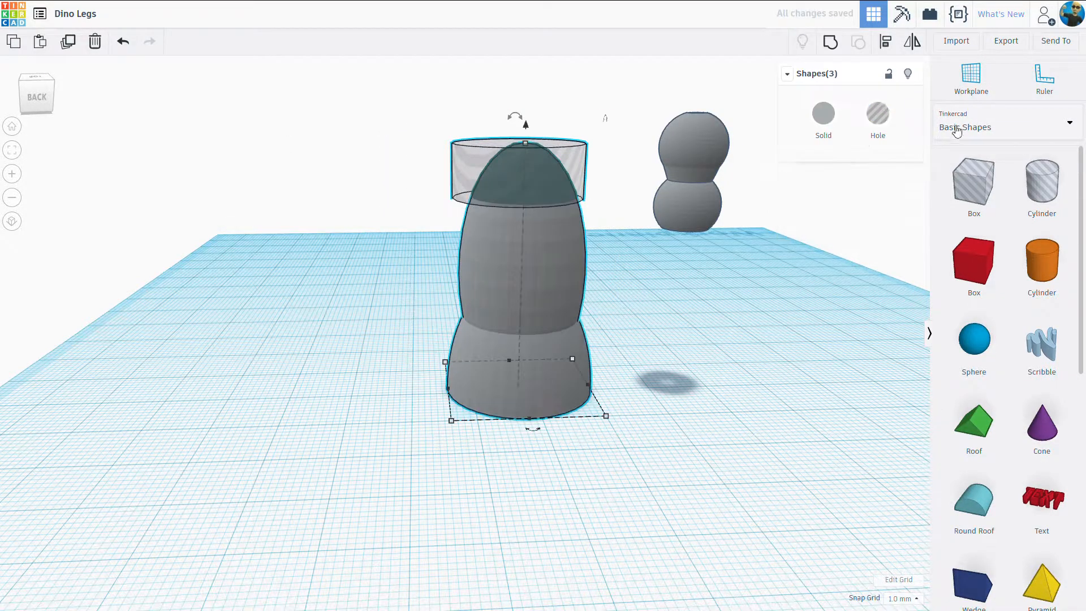
pyautogui.click(886, 40)
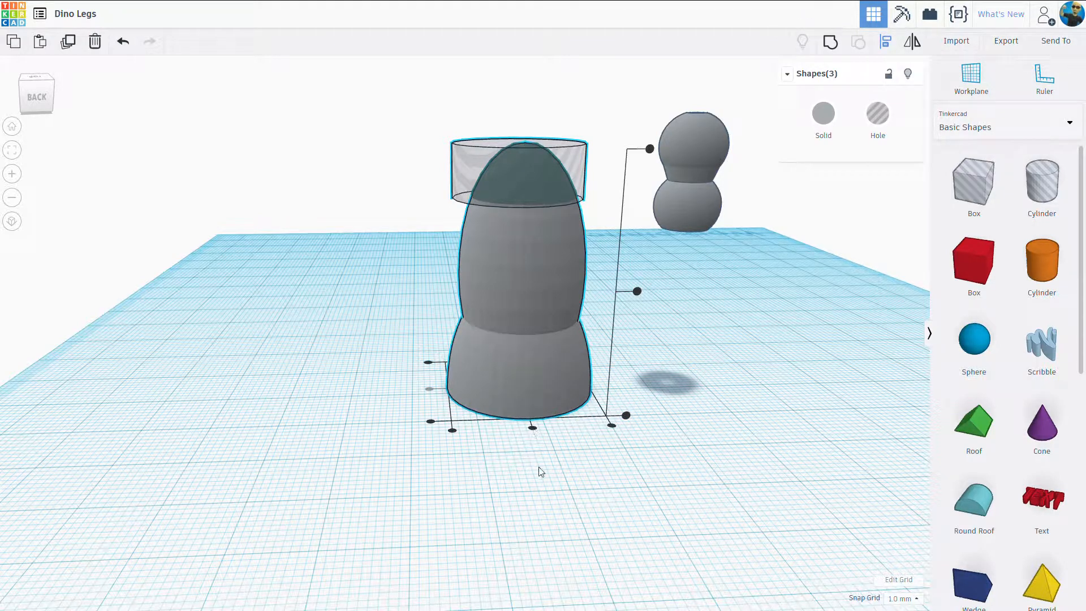
pyautogui.click(540, 471)
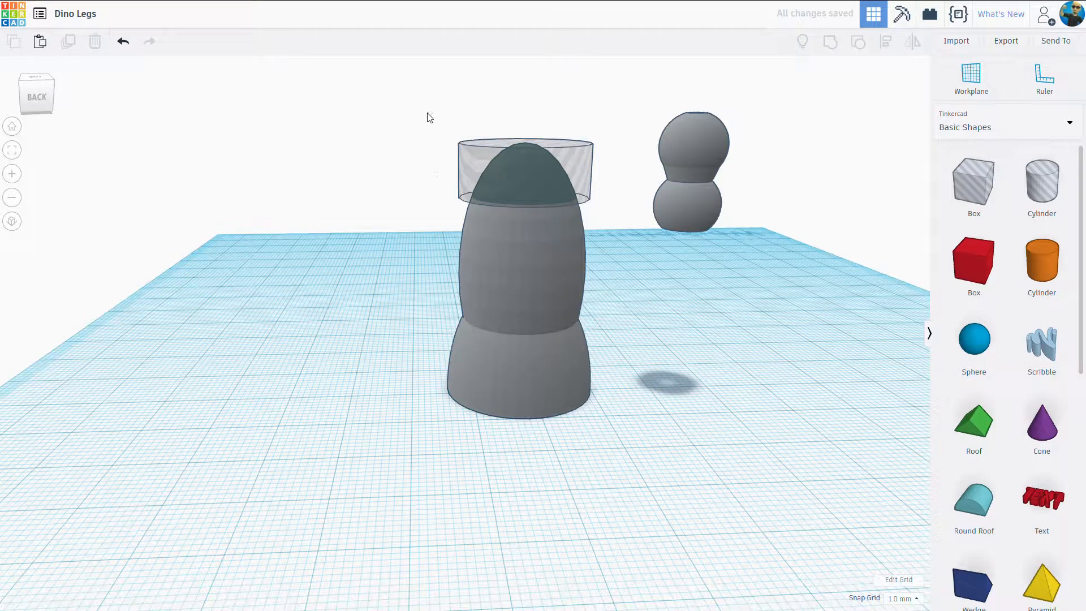
# Group the cylinder hole, ellipsoid and dome to cut the leg's top flat.
pyautogui.moveTo(601, 433); pyautogui.dragTo(640, 459)
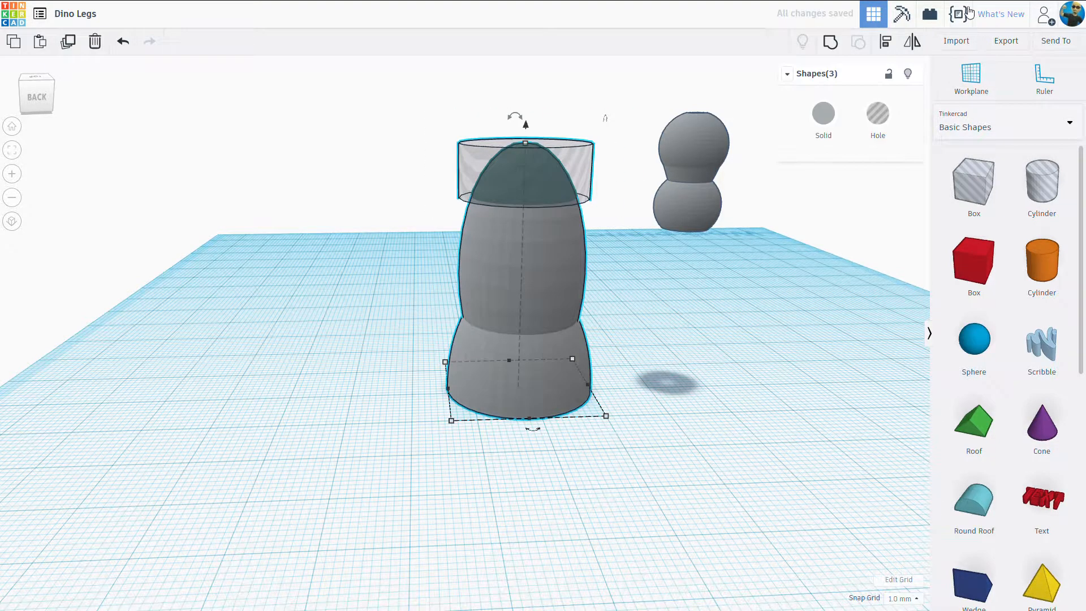
pyautogui.moveTo(842, 0)
pyautogui.click(830, 42)
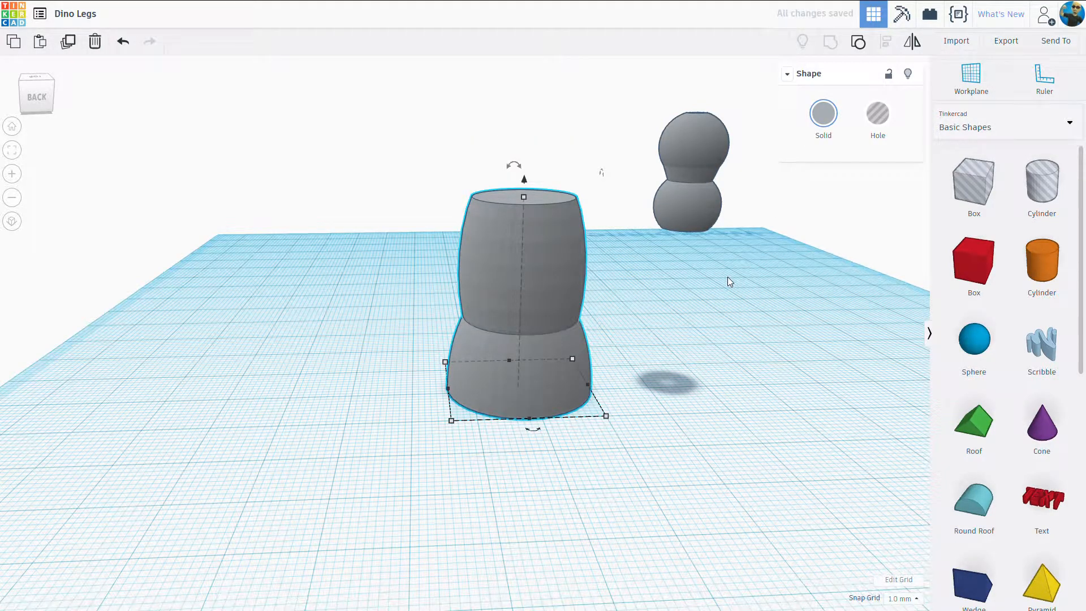
# Move the ball connector sideways until it sits centred on the leg's flat top.
pyautogui.click(686, 183)
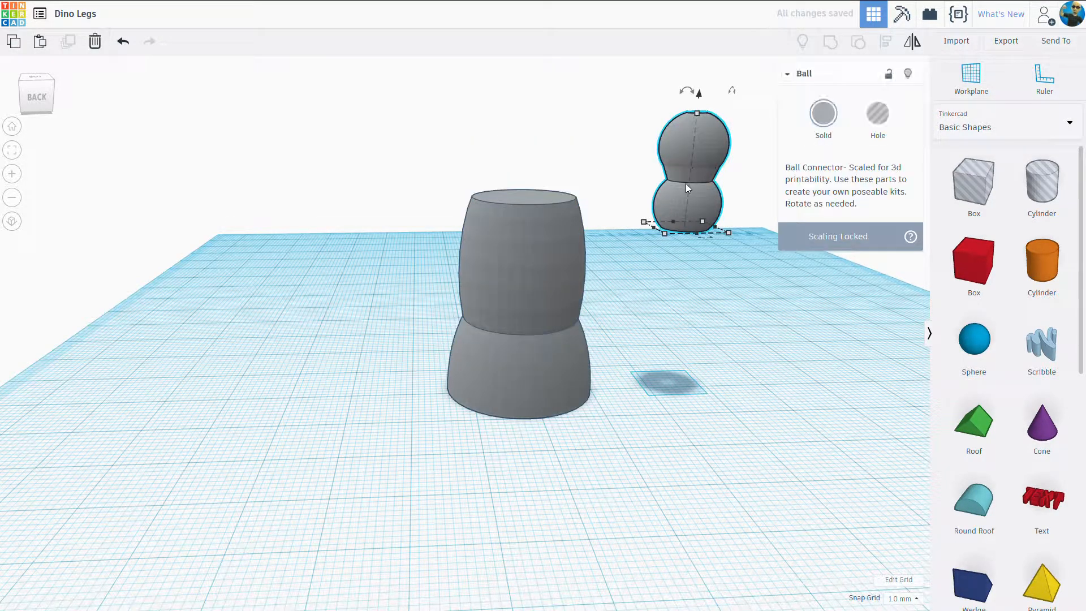
pyautogui.press('Left')
pyautogui.press('Left')
pyautogui.press('Left')
pyautogui.press('Left')
pyautogui.press('Left')
pyautogui.press('Left')
pyautogui.press('Left')
pyautogui.press('Left')
pyautogui.press('Left')
pyautogui.press('Left')
pyautogui.press('Left')
pyautogui.press('Left')
pyautogui.press('Left')
pyautogui.press('Left')
pyautogui.press('Left')
pyautogui.press('Left')
pyautogui.press('Left')
pyautogui.press('Left')
pyautogui.press('Left')
pyautogui.press('Left')
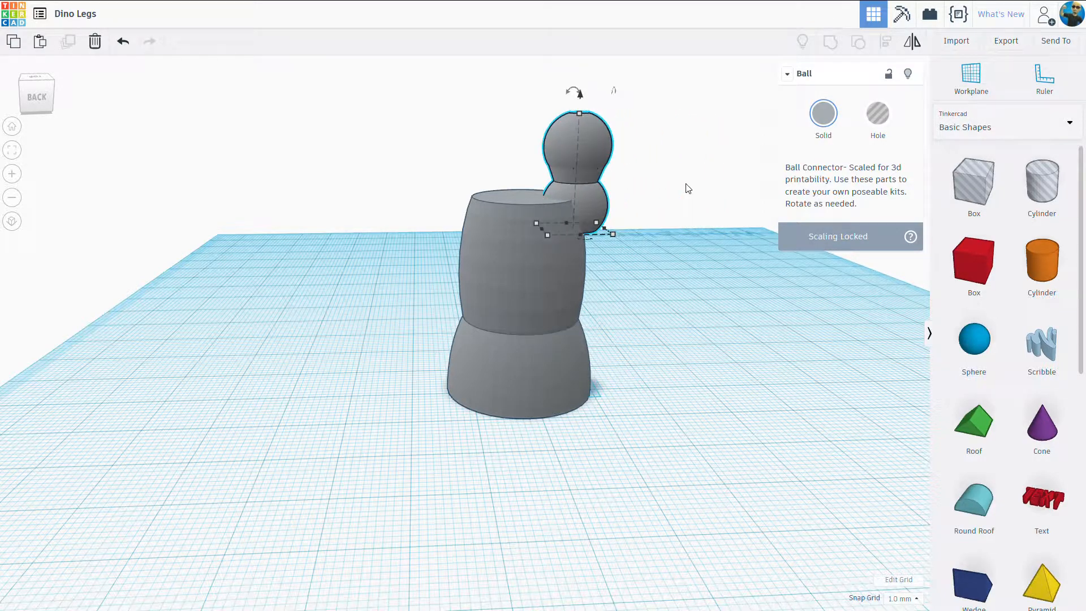
pyautogui.press('Left')
pyautogui.press('Left')
pyautogui.press('Left')
pyautogui.press('Left')
pyautogui.press('Left')
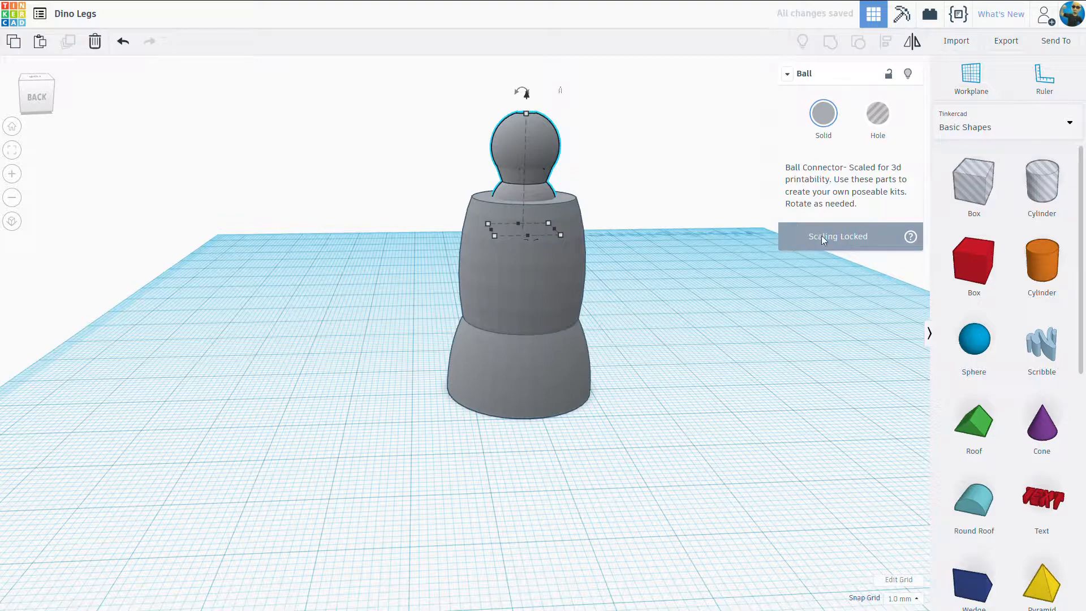
# Group the ball connector with the leg.
pyautogui.moveTo(654, 216); pyautogui.dragTo(636, 242, button='right')
pyautogui.moveTo(475, 138); pyautogui.dragTo(604, 519)
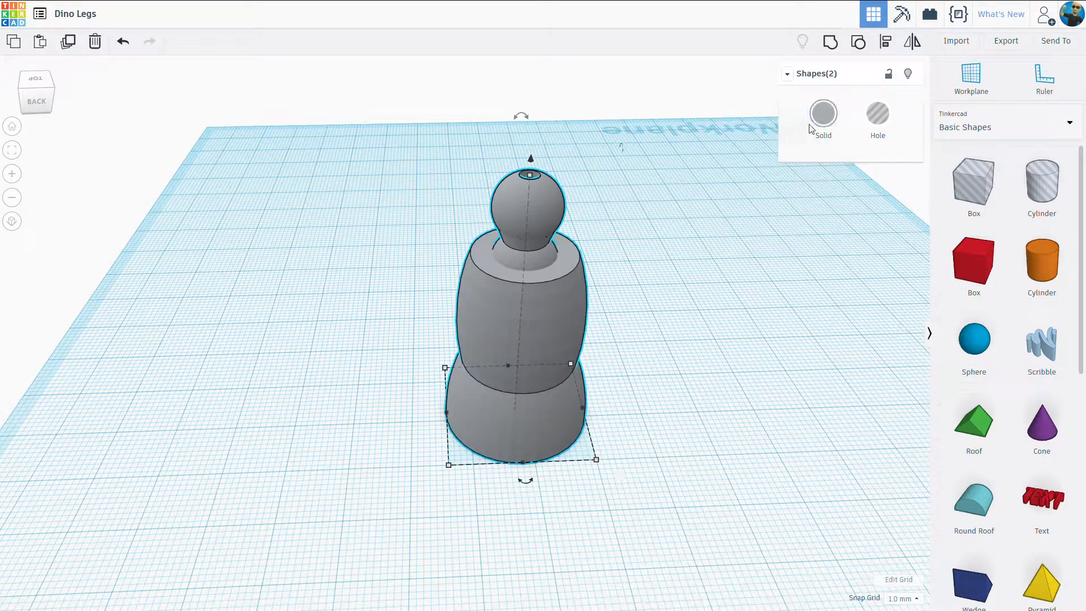
pyautogui.click(830, 42)
# Move the finished leg with the open socket about 112 mm to stand beside the ball-topped leg.
pyautogui.scroll(-3, 714, 308)
pyautogui.moveTo(714, 309); pyautogui.dragTo(274, 312, button='right')
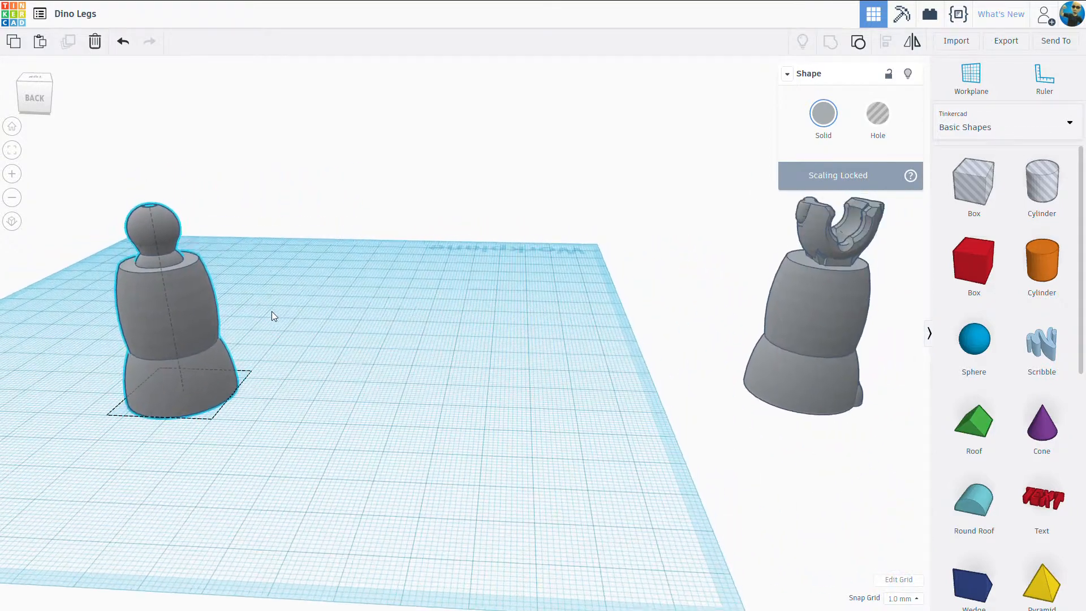
pyautogui.moveTo(766, 310); pyautogui.dragTo(284, 310)
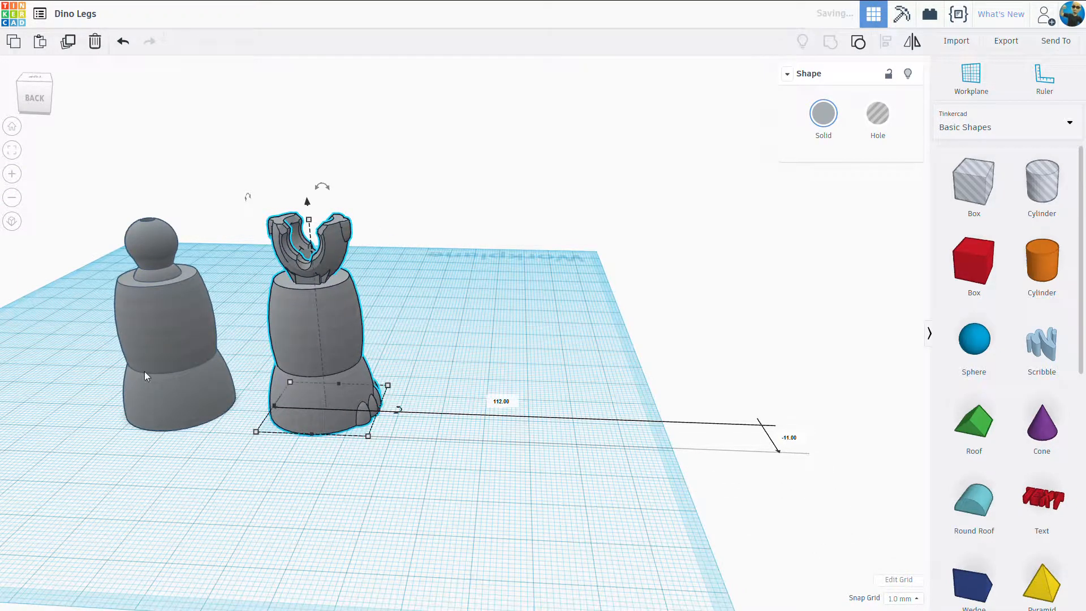
# Ungroup the finished leg with the open socket and toes.
pyautogui.scroll(5, 400, 439)
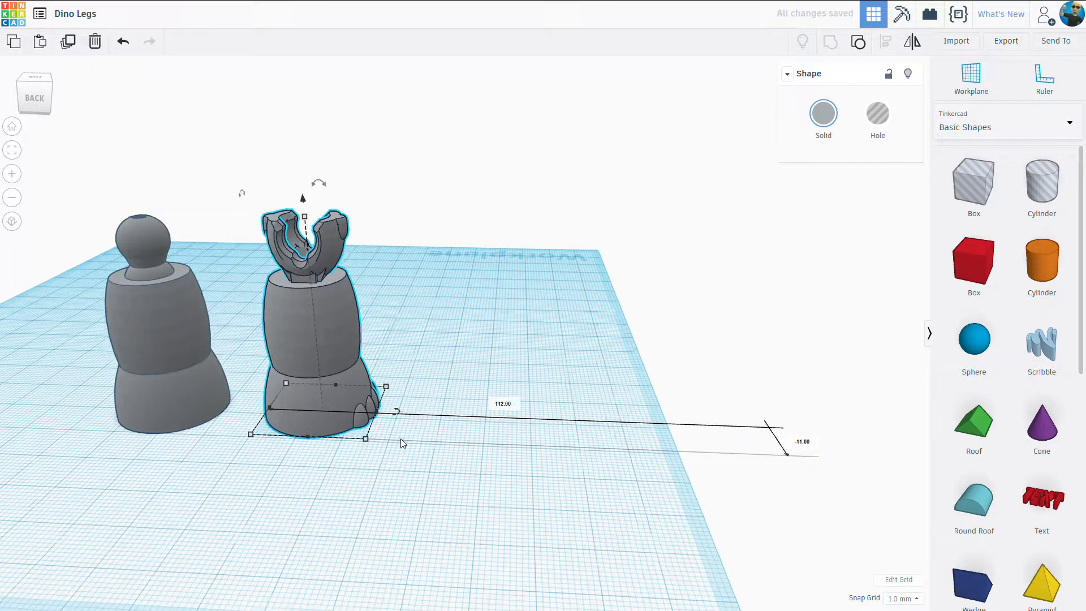
pyautogui.moveTo(407, 450); pyautogui.dragTo(558, 449, button='middle')
pyautogui.click(543, 469)
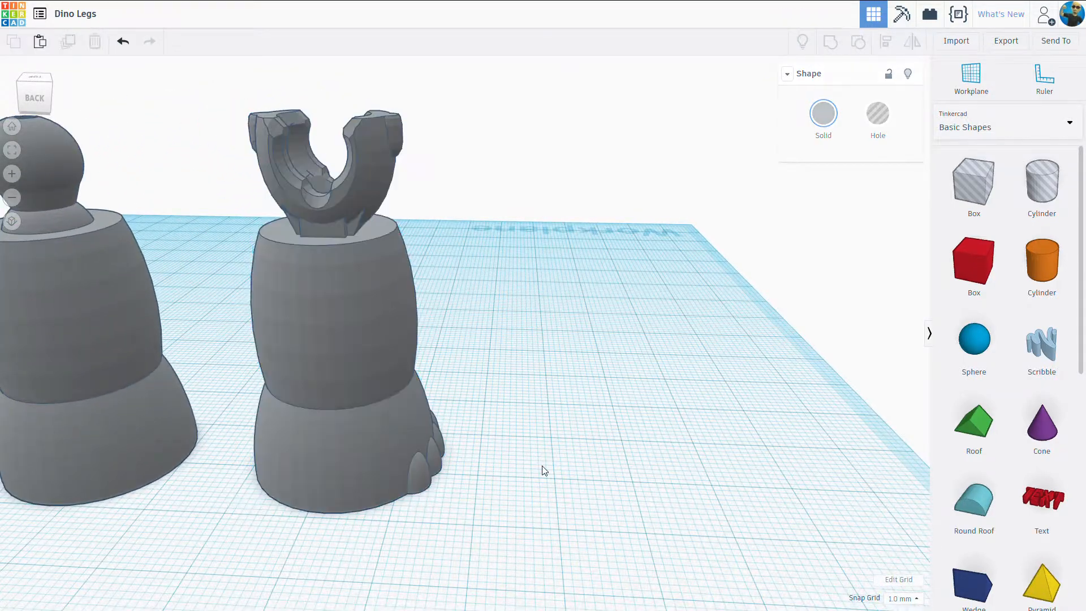
pyautogui.click(361, 195)
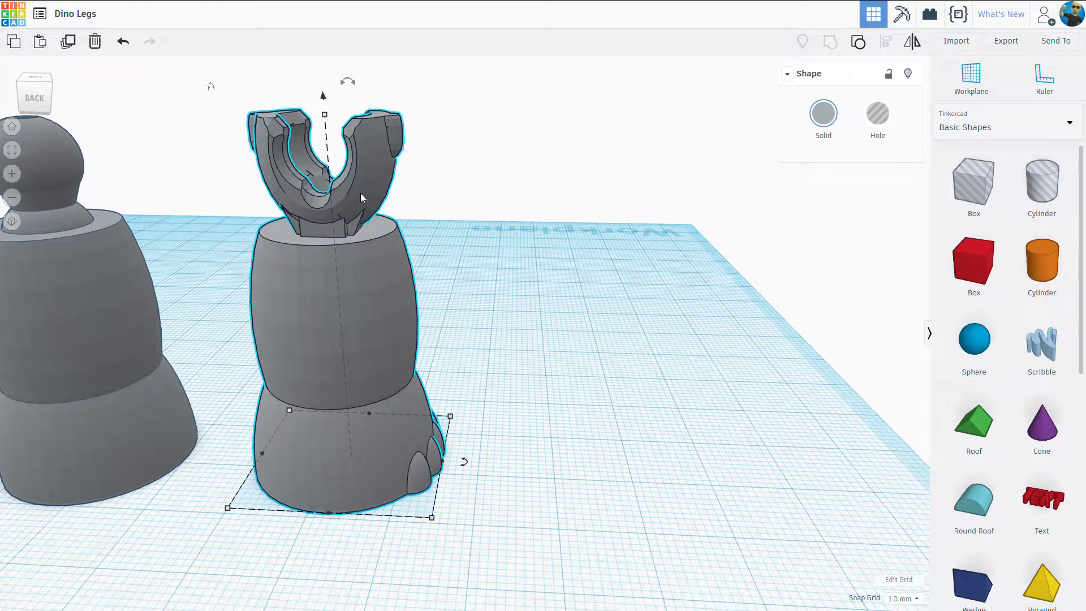
pyautogui.click(857, 42)
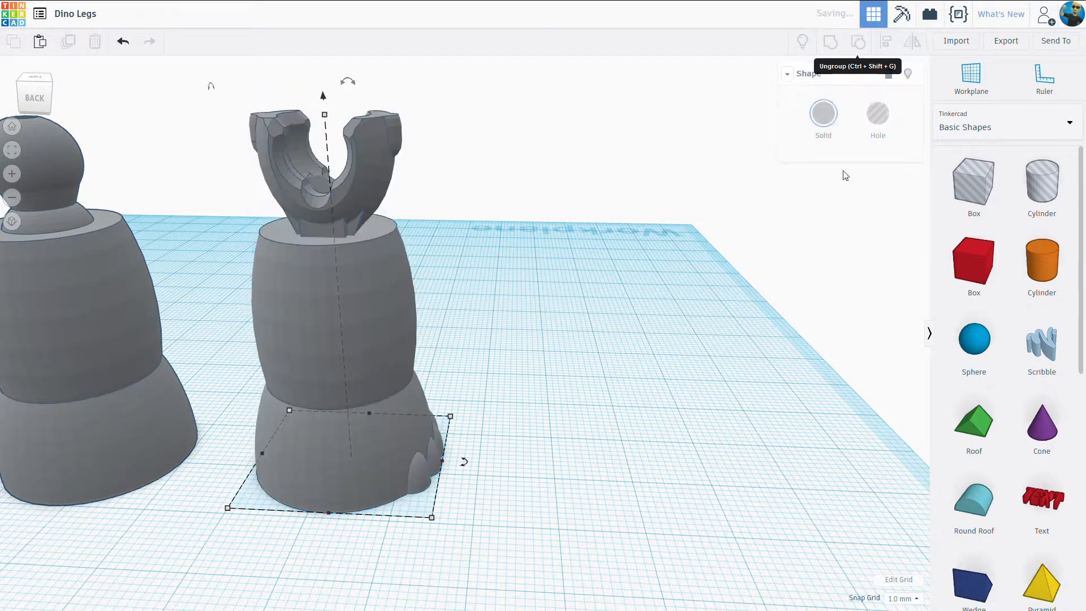
# Ungroup the leg body into its ellipsoids, toes and cylinder hole.
pyautogui.click(416, 476)
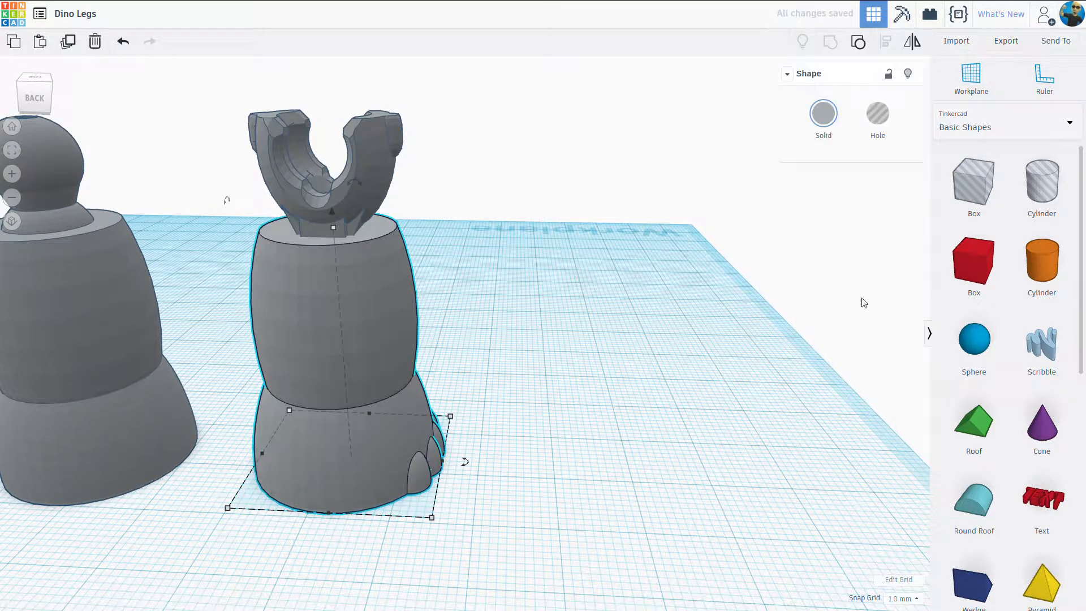
pyautogui.click(858, 42)
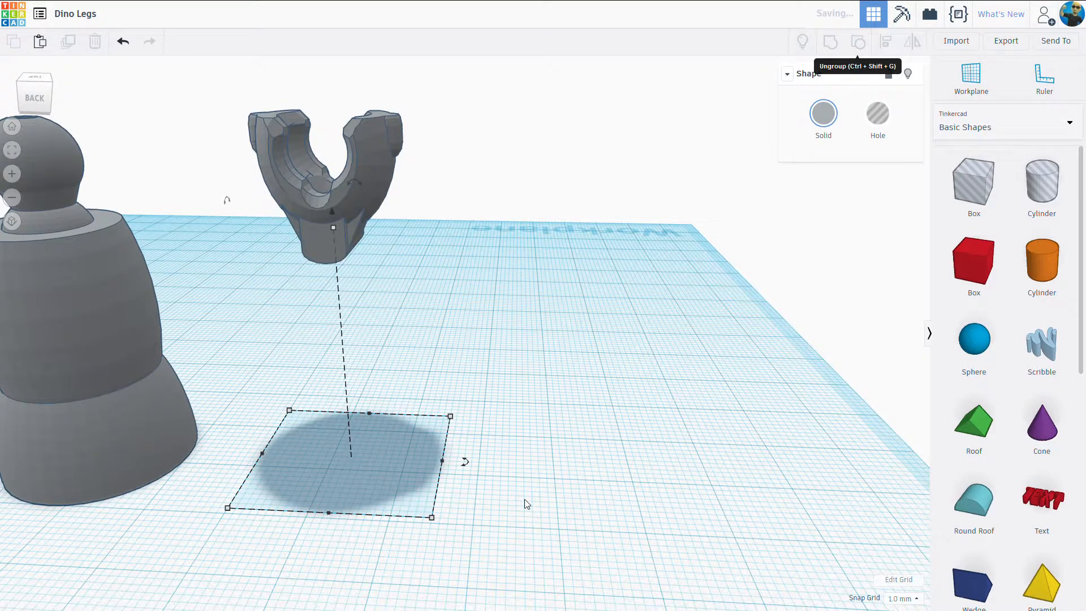
pyautogui.click(525, 504)
pyautogui.click(416, 483)
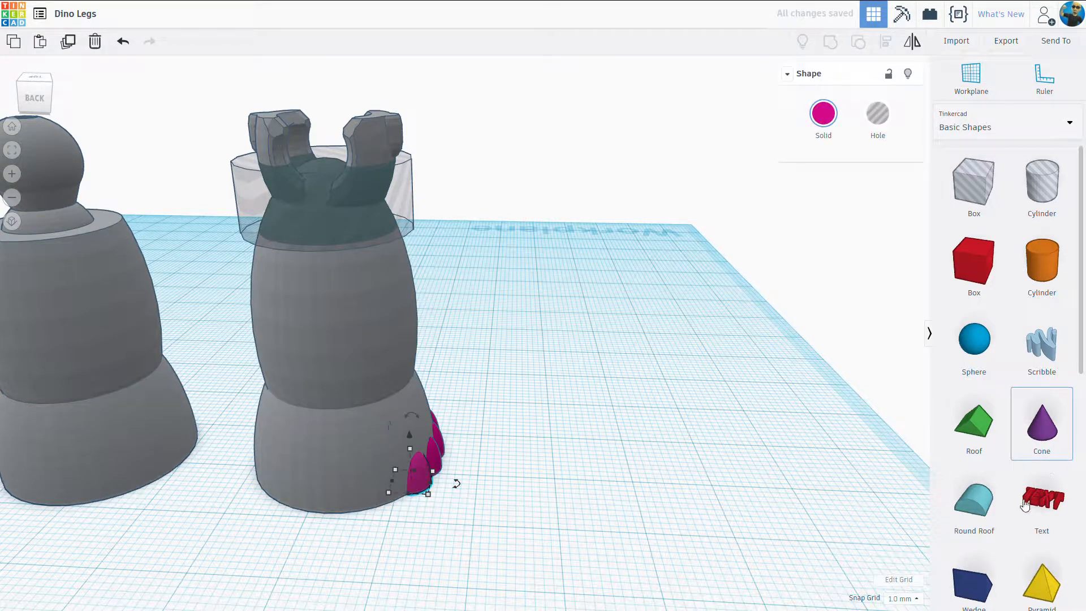
# Add a half sphere beside the leg and resize it to 5 mm wide and 5 mm high.
pyautogui.scroll(-4, 1009, 439)
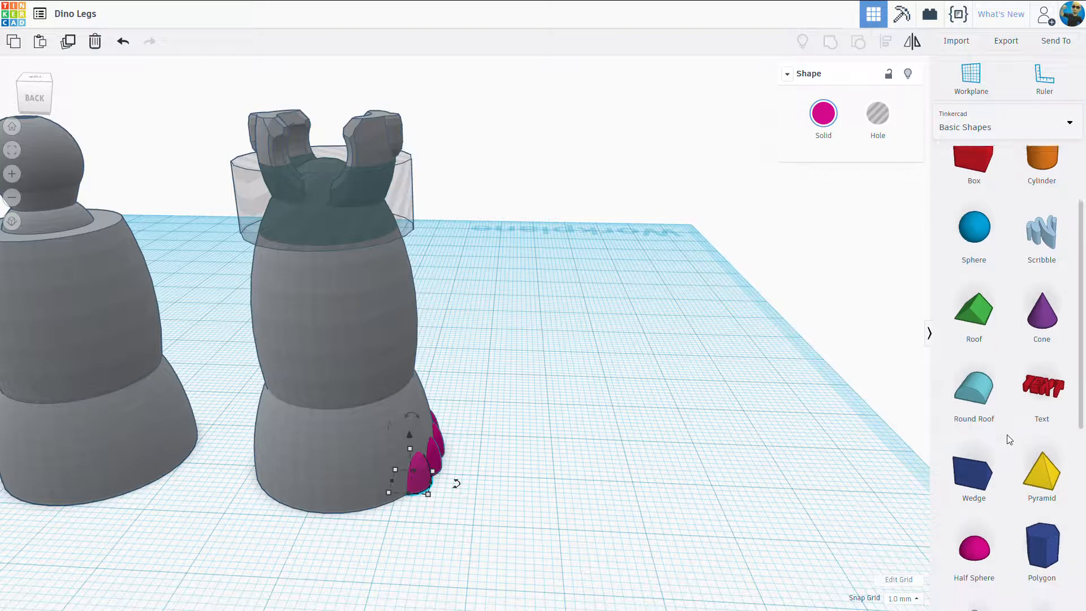
pyautogui.scroll(-2, 984, 447)
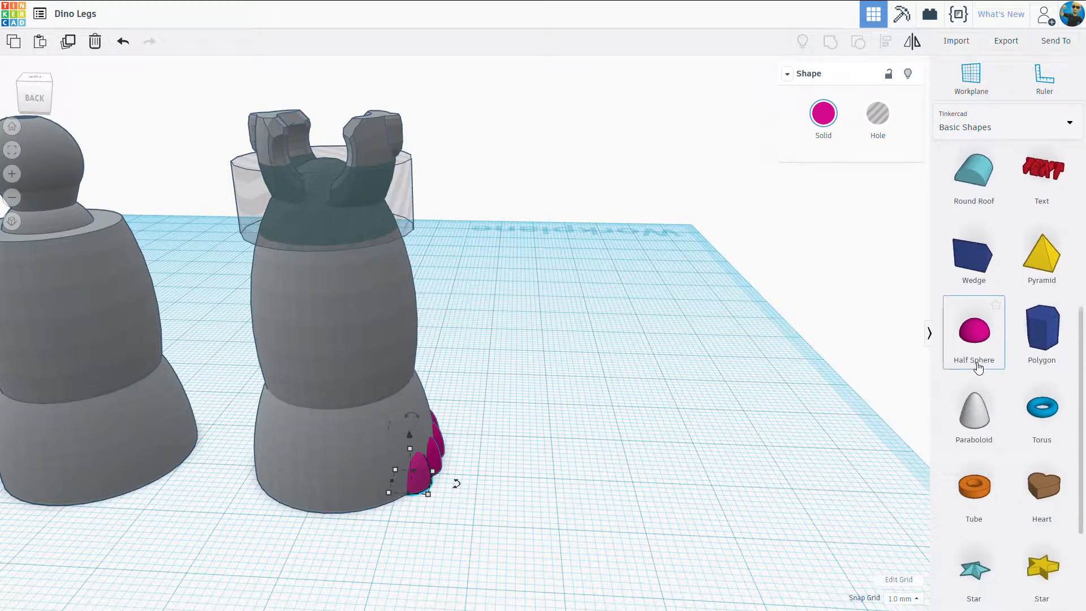
pyautogui.moveTo(974, 328); pyautogui.dragTo(564, 457)
pyautogui.click(562, 452)
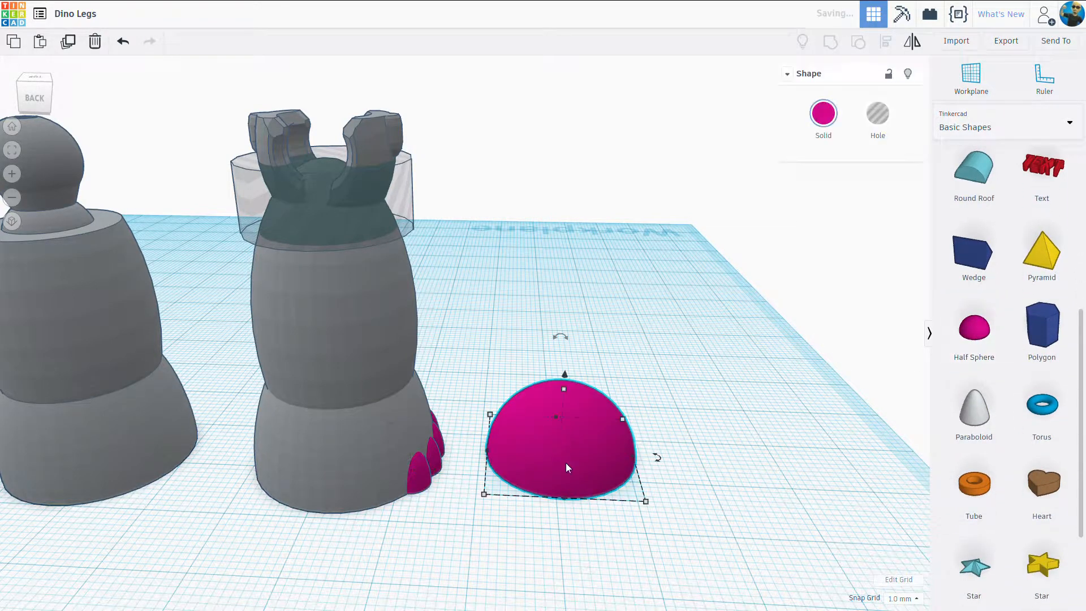
pyautogui.moveTo(564, 500); pyautogui.dragTo(523, 428)
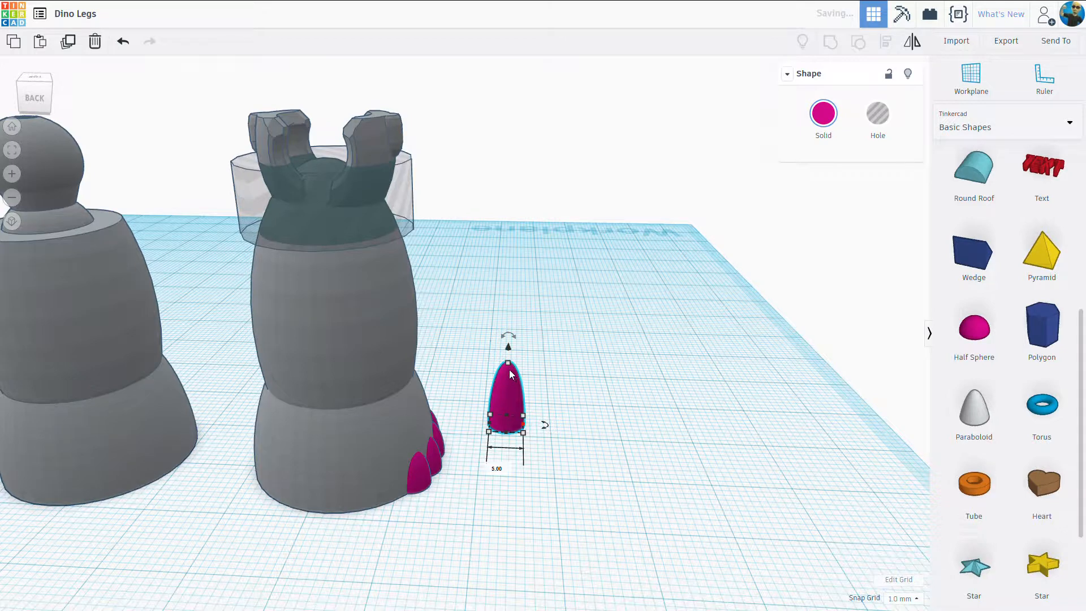
pyautogui.moveTo(506, 362); pyautogui.dragTo(503, 394)
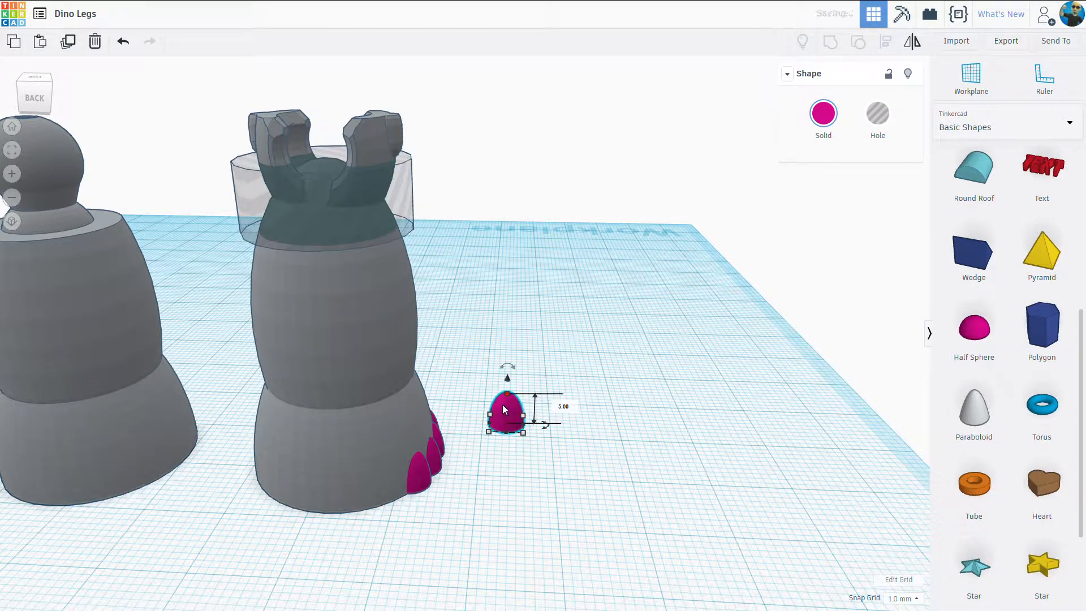
# Try the small half sphere as an extra toe against the foot's base, and delete it.
pyautogui.moveTo(493, 433); pyautogui.dragTo(352, 483)
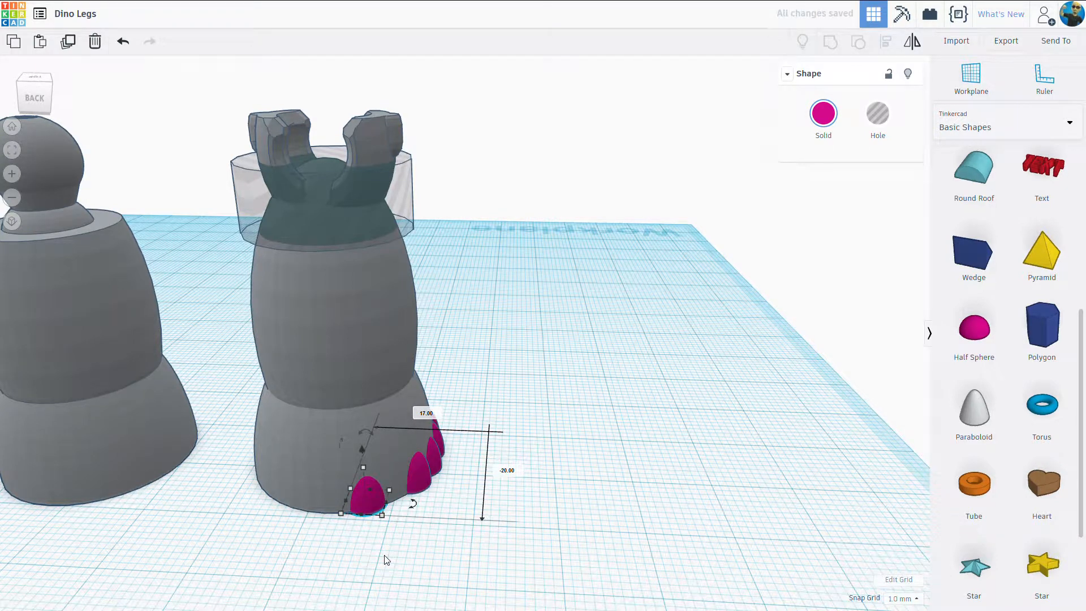
pyautogui.press('Delete')
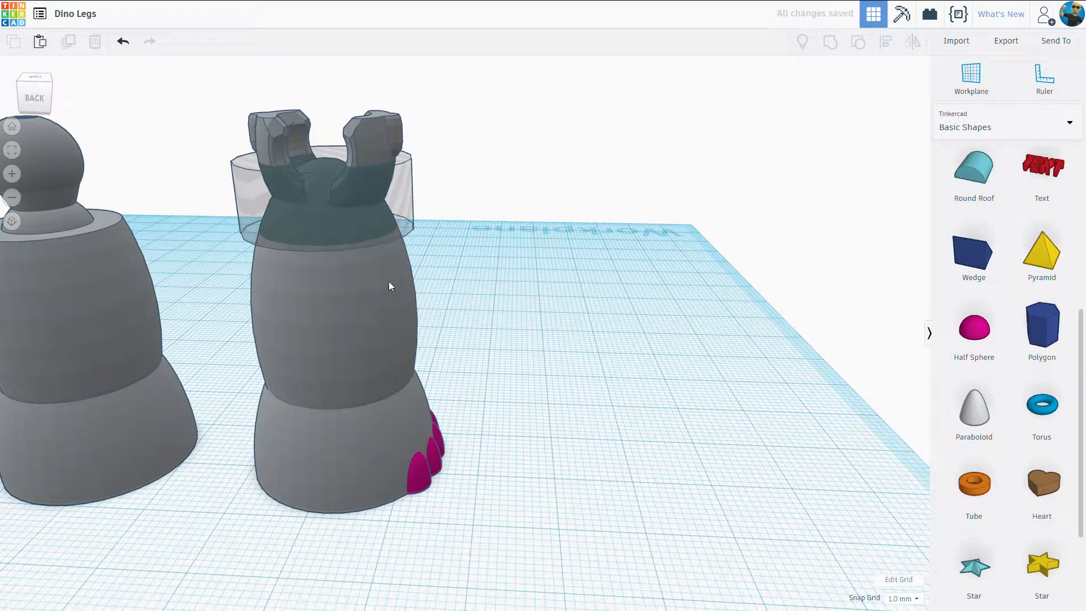
# Move the vertical socket sideways until it is completely clear of the leg and the cylinder hole.
pyautogui.click(360, 226)
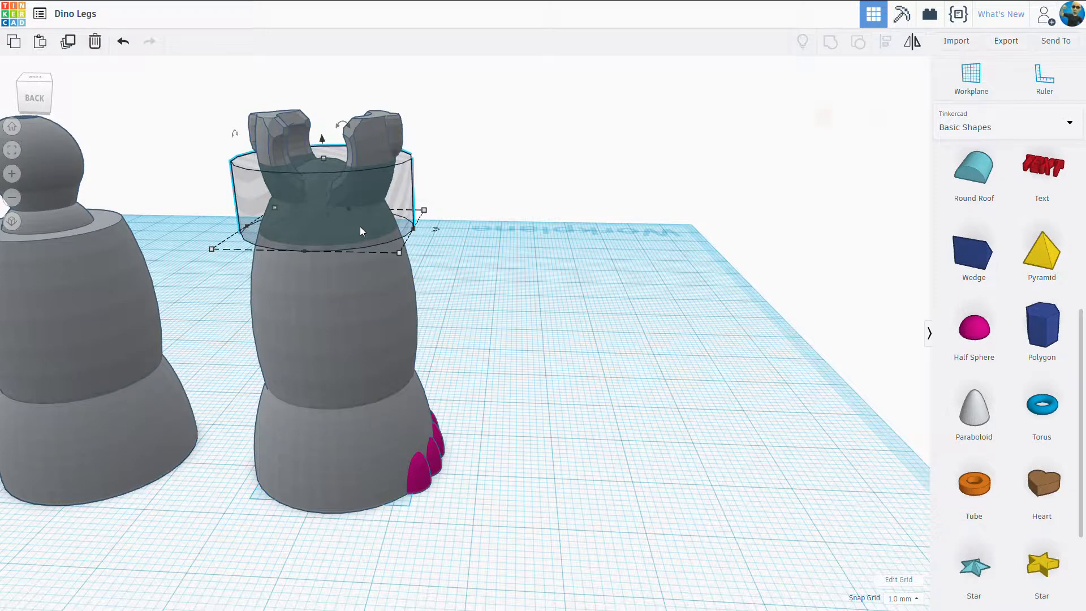
pyautogui.click(361, 154)
pyautogui.hotkey('shift', 'Right')
pyautogui.hotkey('shift', 'Right')
pyautogui.hotkey('shift', 'Right')
pyautogui.hotkey('shift', 'Right')
pyautogui.hotkey('shift', 'Right')
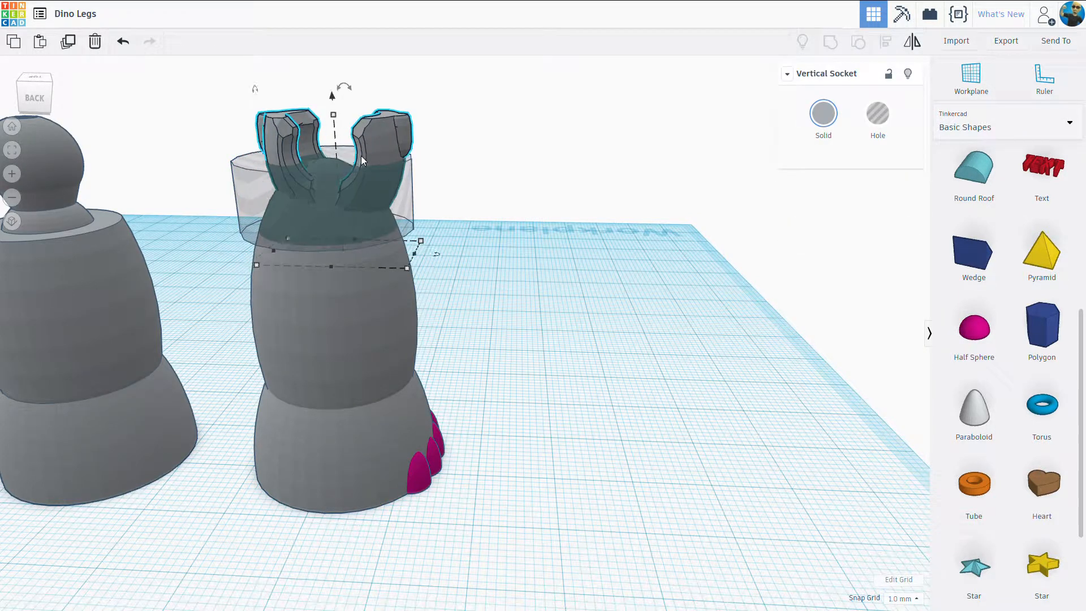
pyautogui.hotkey('shift', 'Right')
pyautogui.hotkey('shift', 'Right')
pyautogui.hotkey('shift', 'Right')
pyautogui.hotkey('shift', 'Right')
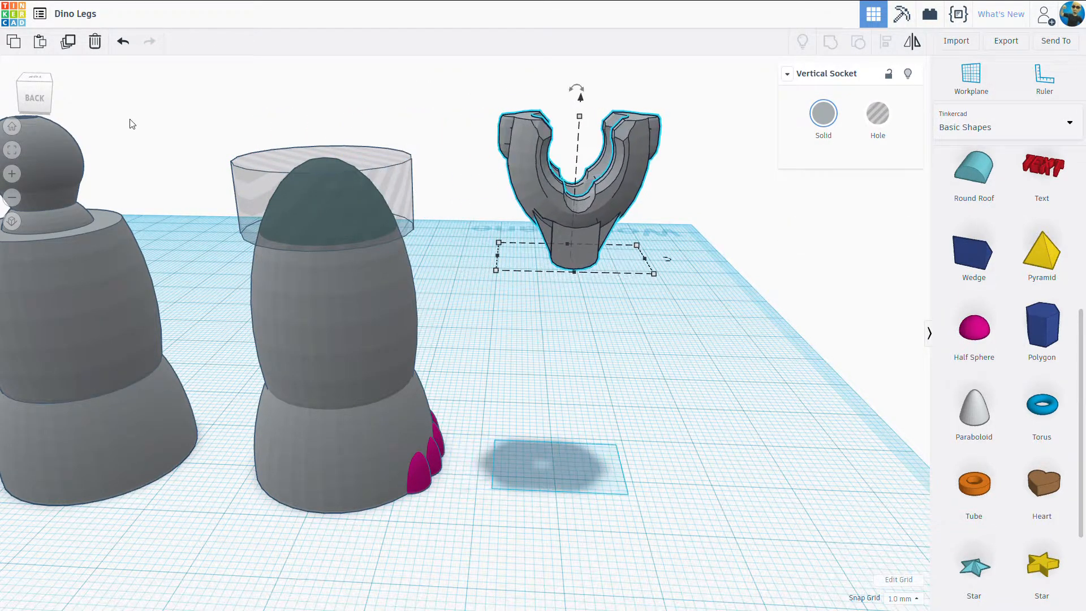
# Group the leg body, toes and cylinder hole without the socket to cut the leg's top flat.
pyautogui.moveTo(365, 520); pyautogui.dragTo(472, 554)
pyautogui.click(374, 569)
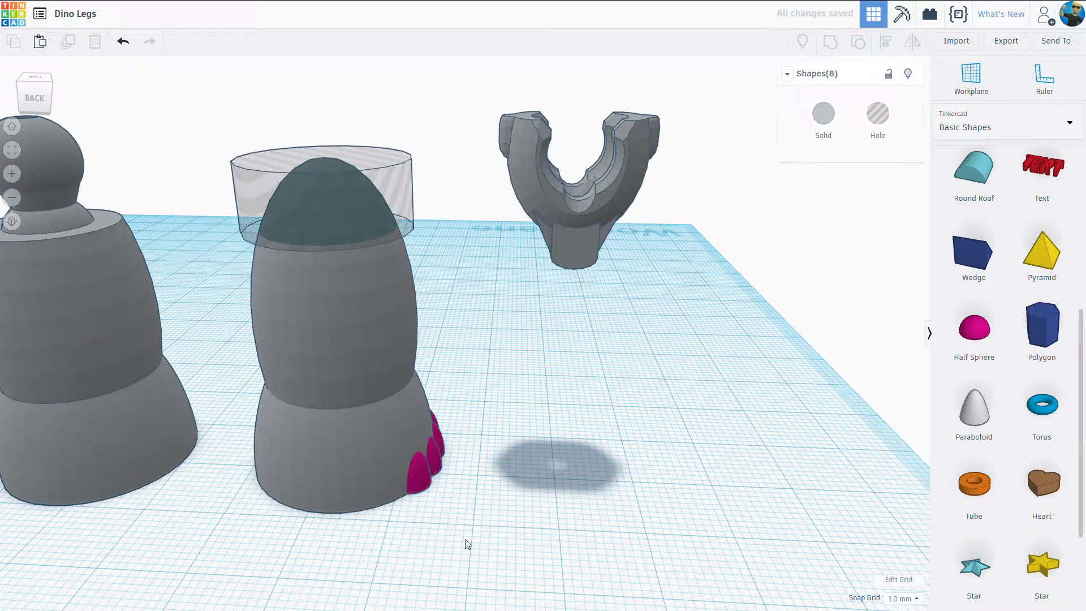
pyautogui.scroll(3, 490, 520)
pyautogui.scroll(2, 509, 529)
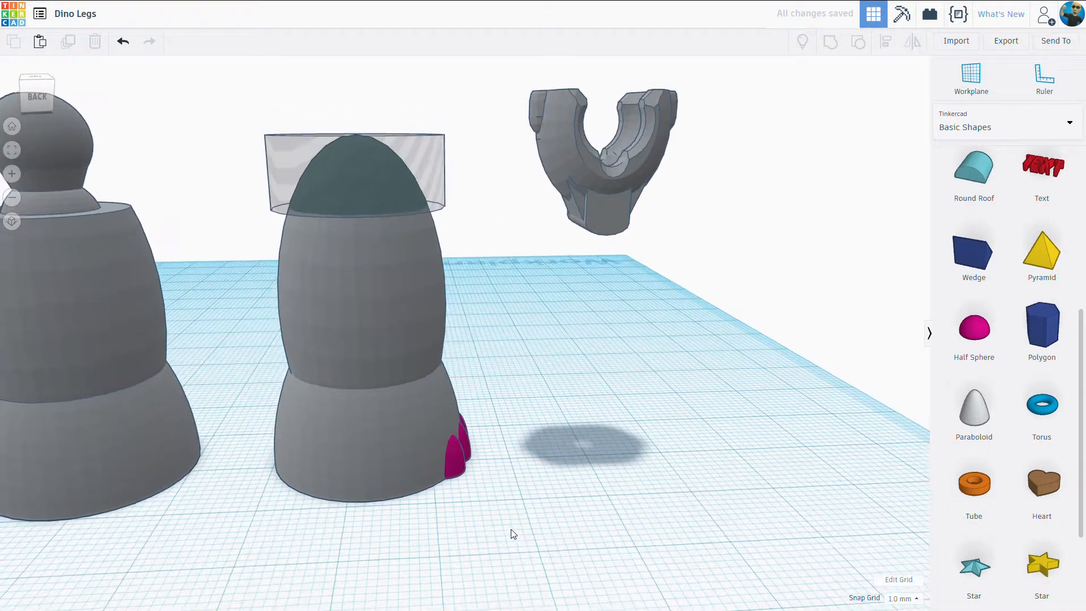
pyautogui.moveTo(283, 204); pyautogui.dragTo(249, 104)
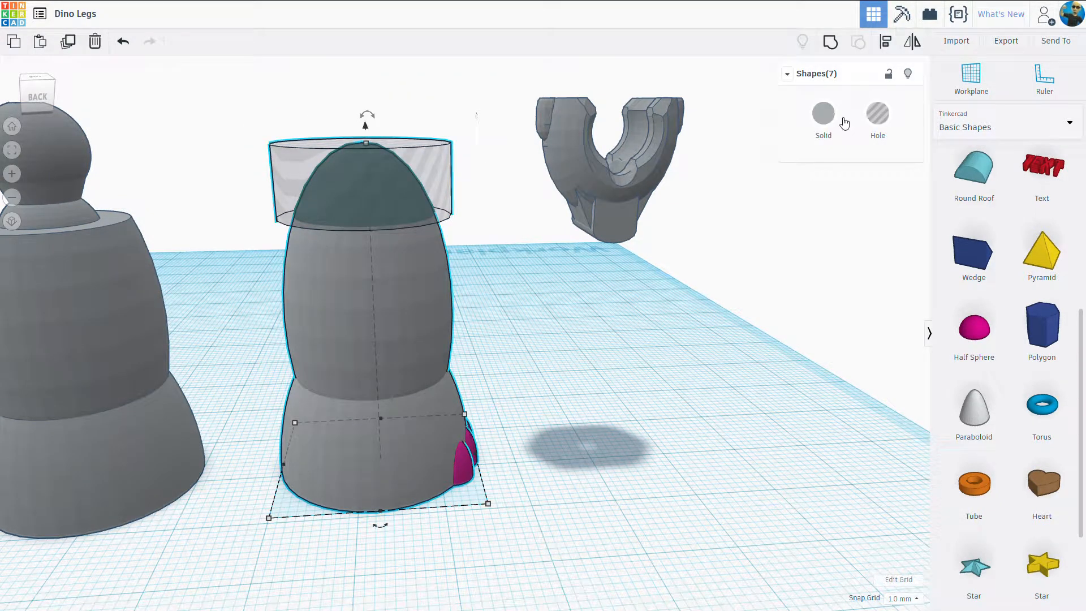
pyautogui.click(833, 51)
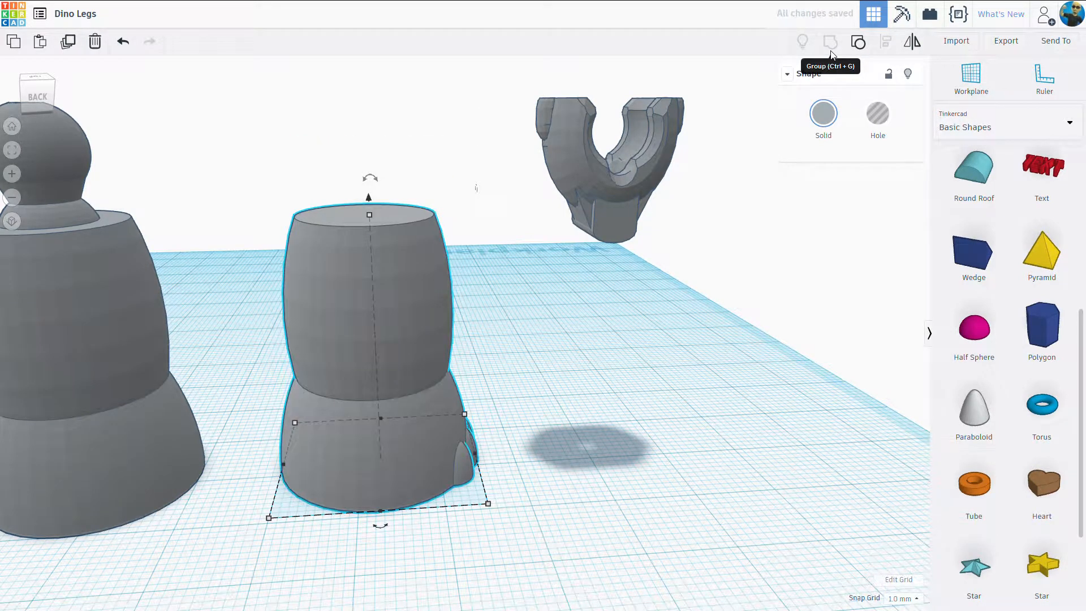
# Move the vertical socket back sideways until it sits centred on the leg's flat top.
pyautogui.click(573, 174)
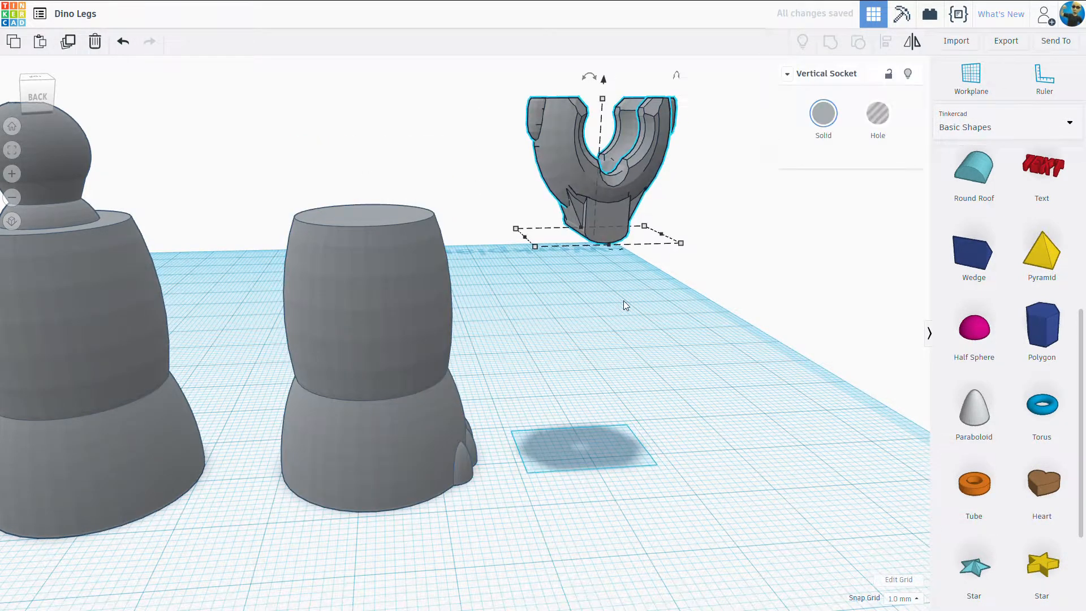
pyautogui.press('Left')
pyautogui.press('Left')
pyautogui.press('Left')
pyautogui.press('Left')
pyautogui.press('Left')
pyautogui.press('Left')
pyautogui.press('Left')
pyautogui.press('Left')
pyautogui.press('Left')
pyautogui.press('Left')
pyautogui.press('Left')
pyautogui.press('Left')
pyautogui.press('Left')
pyautogui.press('Left')
pyautogui.press('Left')
pyautogui.press('Left')
pyautogui.press('Left')
pyautogui.press('Left')
pyautogui.press('Left')
pyautogui.press('Left')
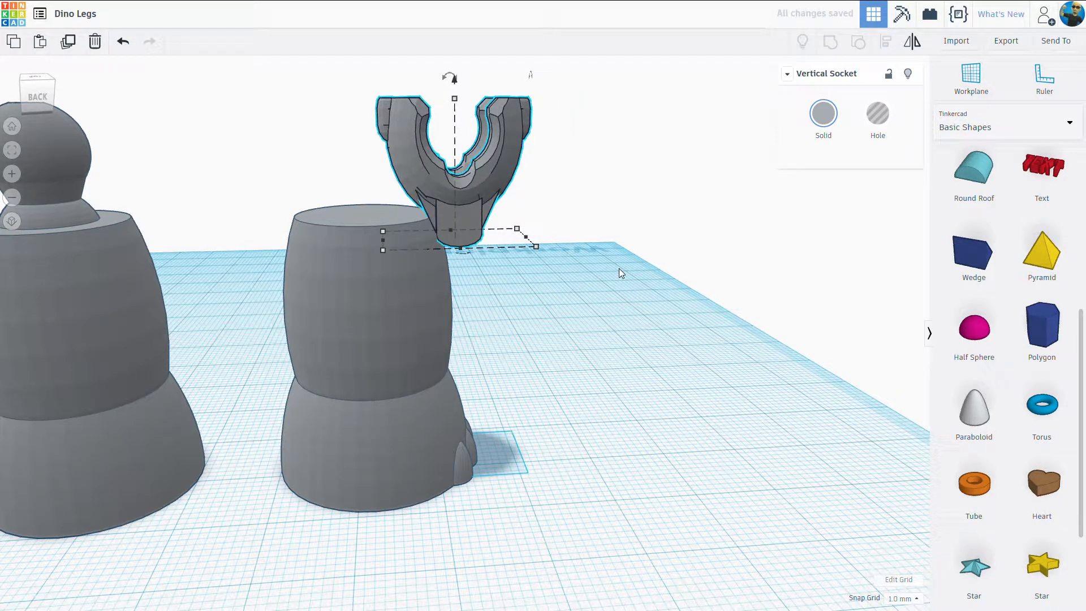
pyautogui.press('Left')
pyautogui.press('Left')
pyautogui.press('Left')
pyautogui.press('Left')
pyautogui.press('Left')
pyautogui.press('Left')
pyautogui.press('Left')
pyautogui.press('Left')
pyautogui.press('Left')
pyautogui.press('Left')
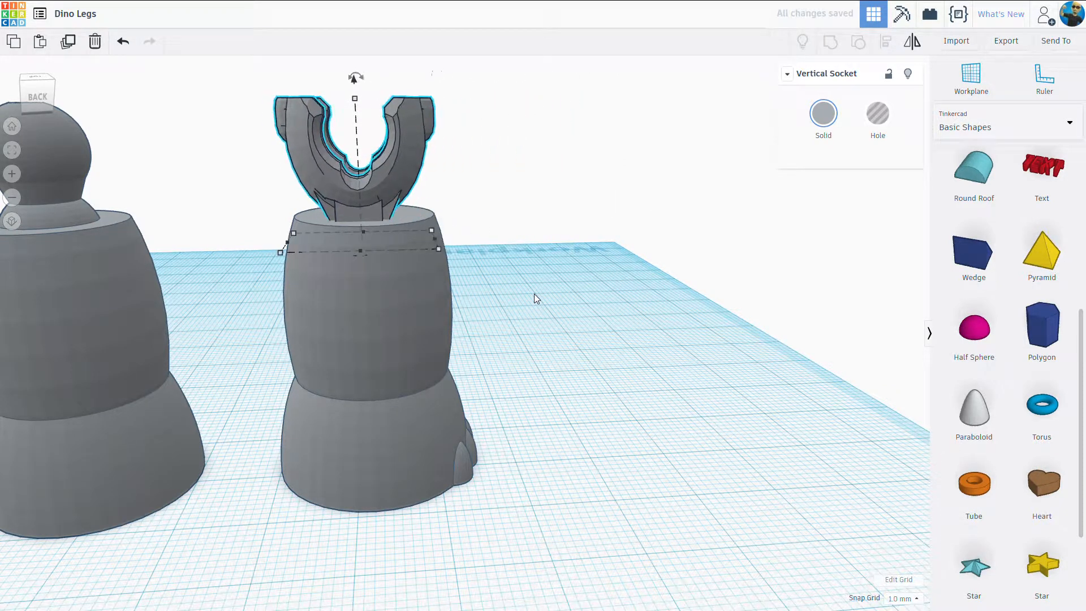
# Group the vertical socket with the leg.
pyautogui.moveTo(517, 271); pyautogui.dragTo(558, 266, button='right')
pyautogui.moveTo(584, 556); pyautogui.dragTo(310, 91)
pyautogui.hotkey('ctrl', 'g')
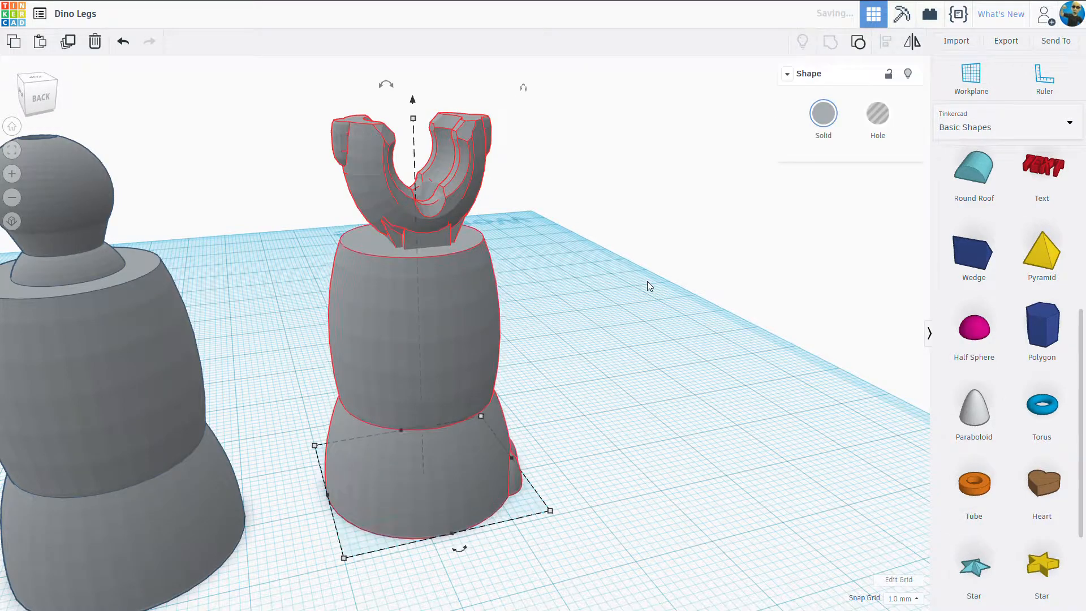
# Export everything in the design as an STL file for 3D printing, and clear the selection.
pyautogui.scroll(-5, 647, 281)
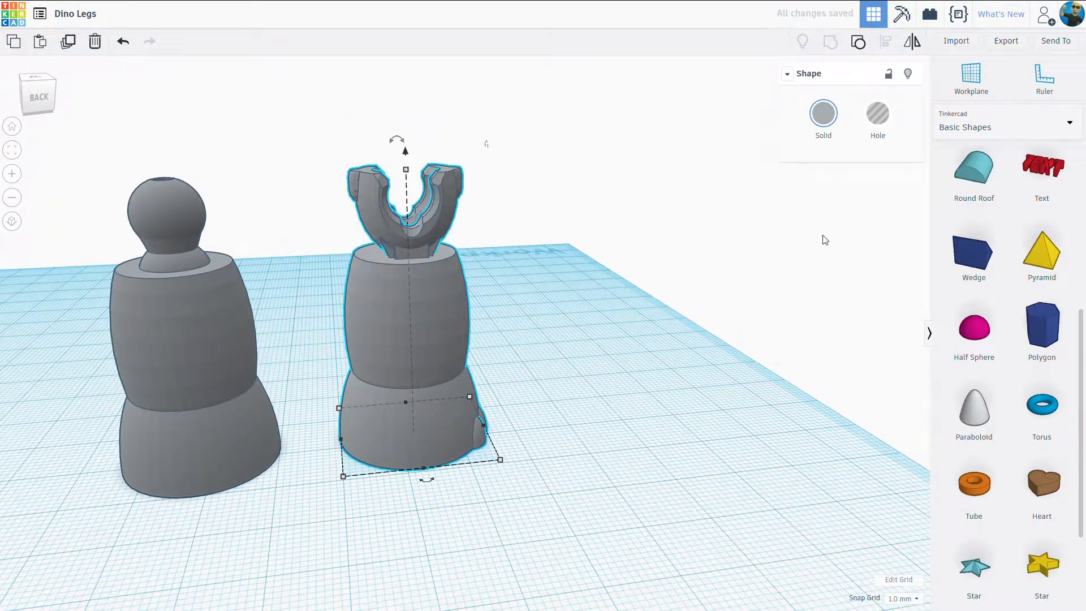
pyautogui.click(1012, 45)
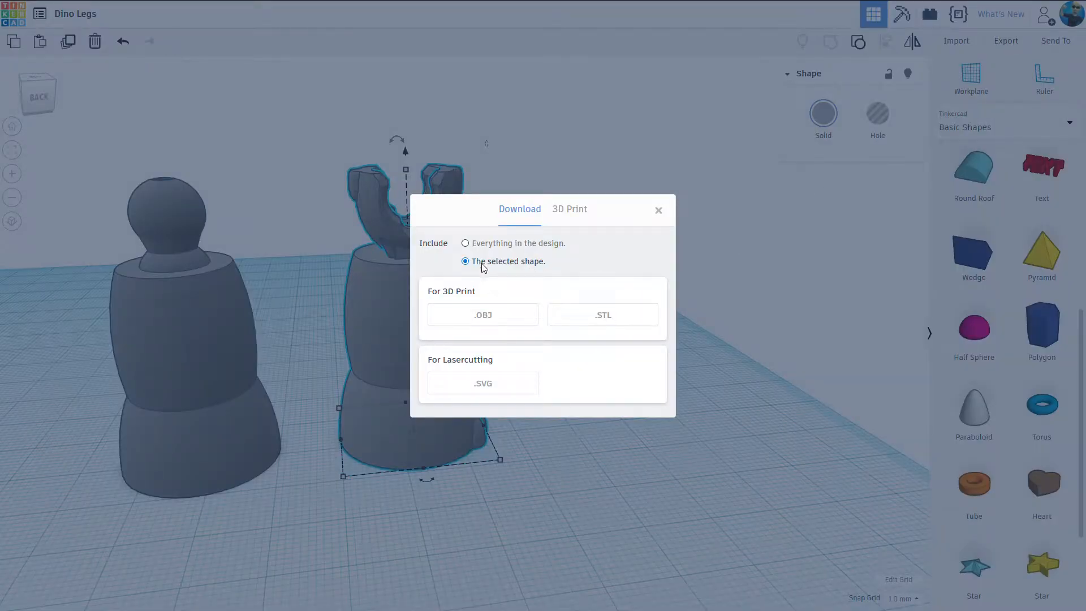
pyautogui.click(478, 243)
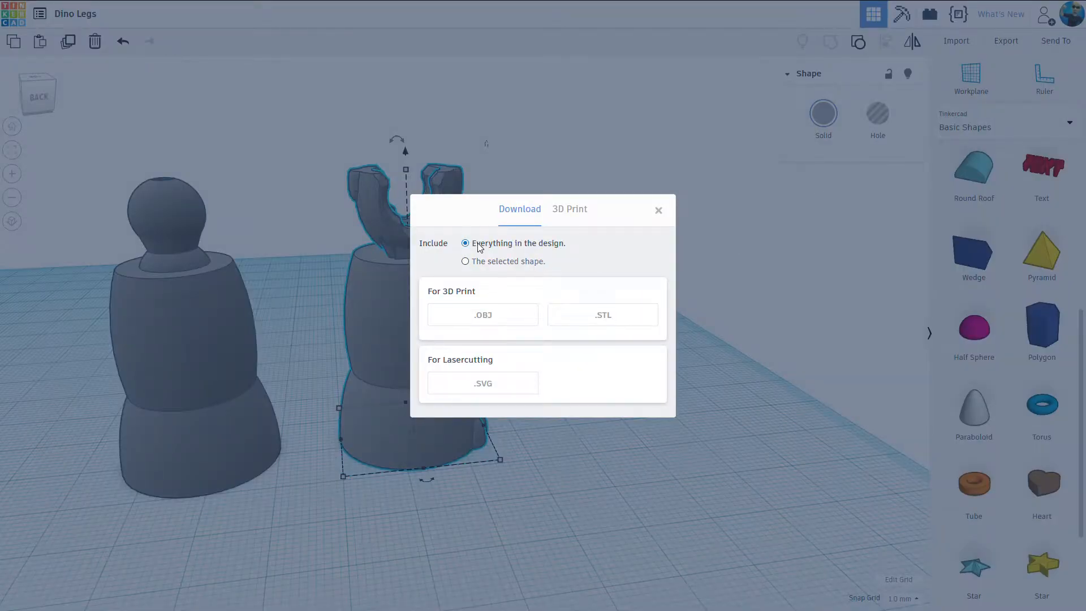
pyautogui.click(610, 317)
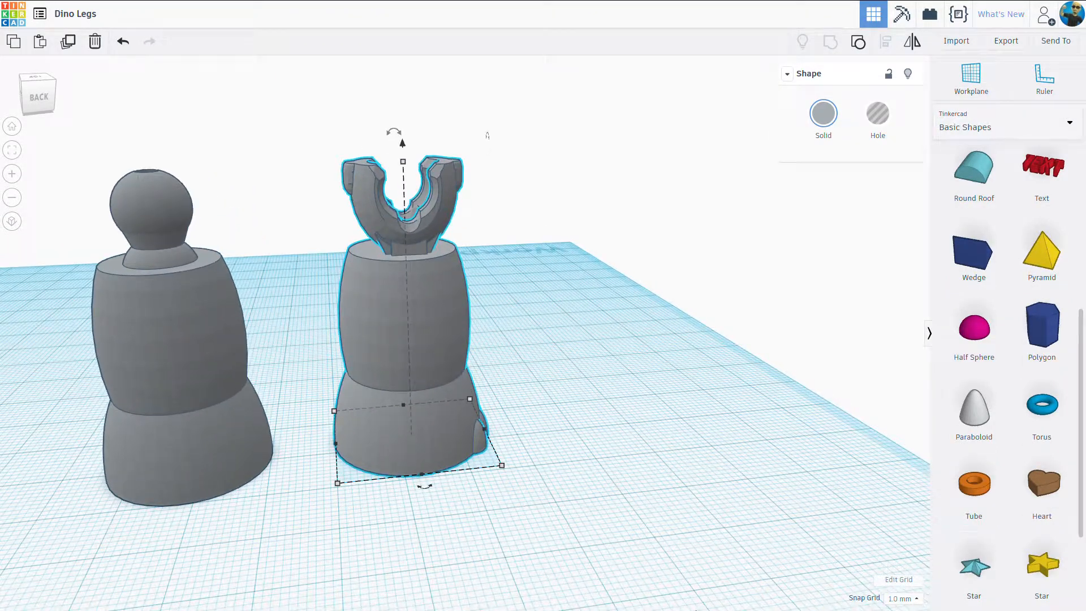
pyautogui.click(487, 136)
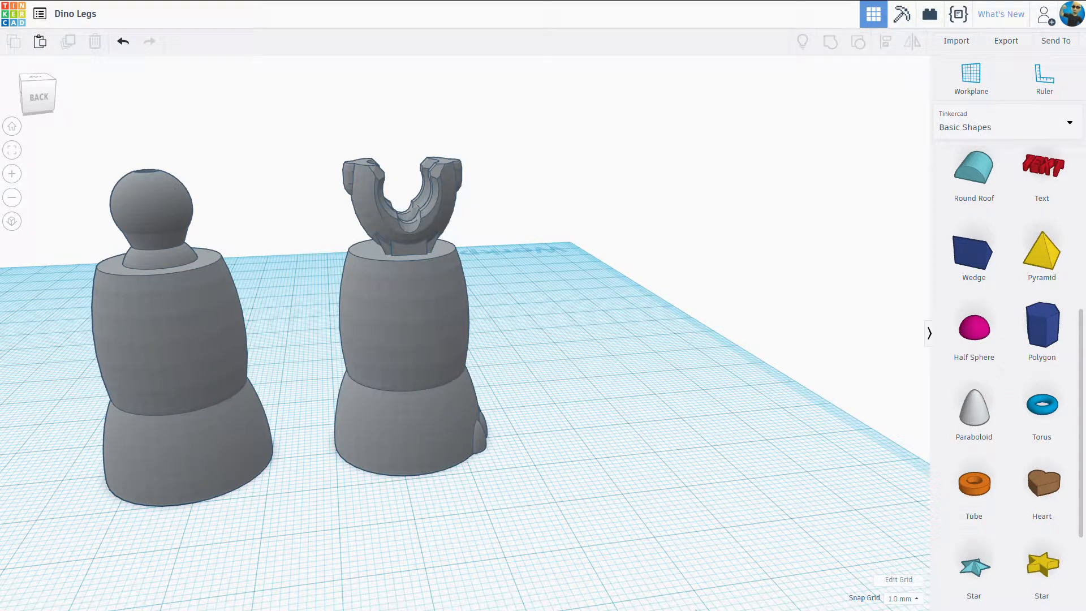